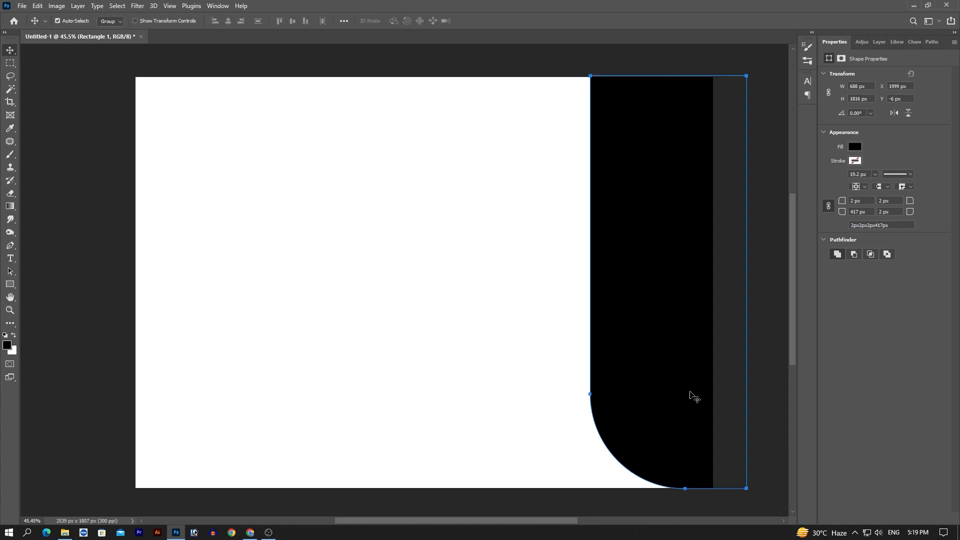
Shift the black shape with the rounded corner slightly left along the canvas's right side
drag(690, 395, 679, 388)
drag(607, 347, 611, 347)
click(490, 316)
Draw a rectangle about 892 by 1582 px over the black shape, rounding its lower-left corner about 494 px and upper-right about 433 px
click(10, 284)
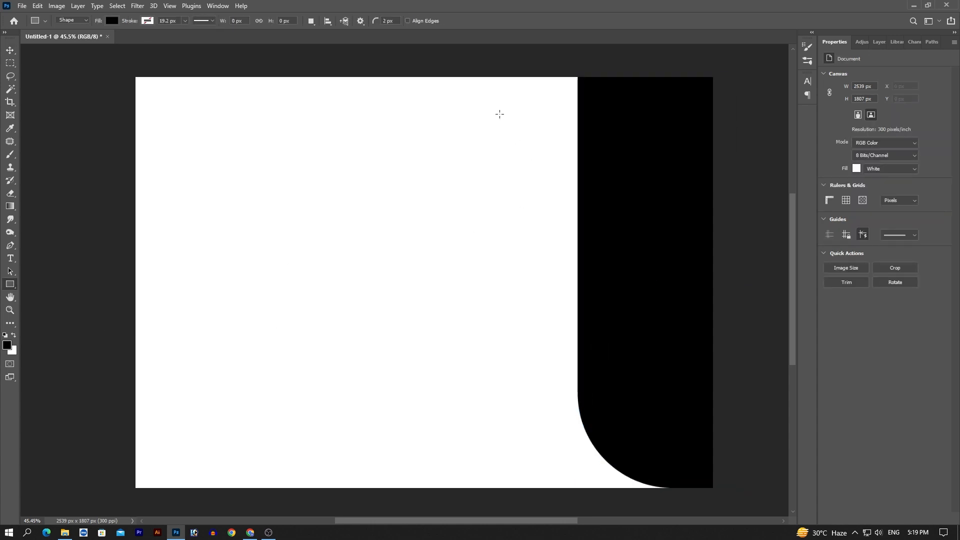
drag(486, 98, 688, 456)
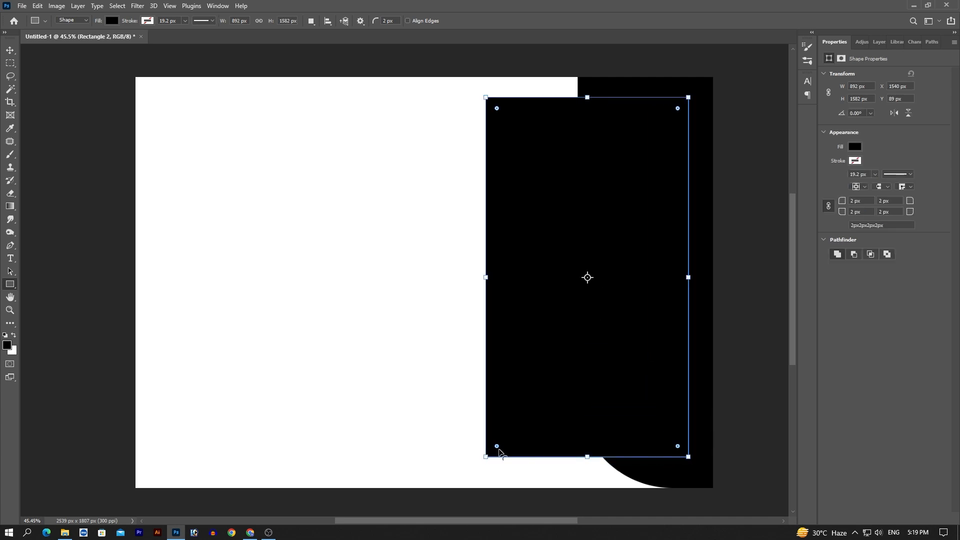
drag(498, 452, 600, 348)
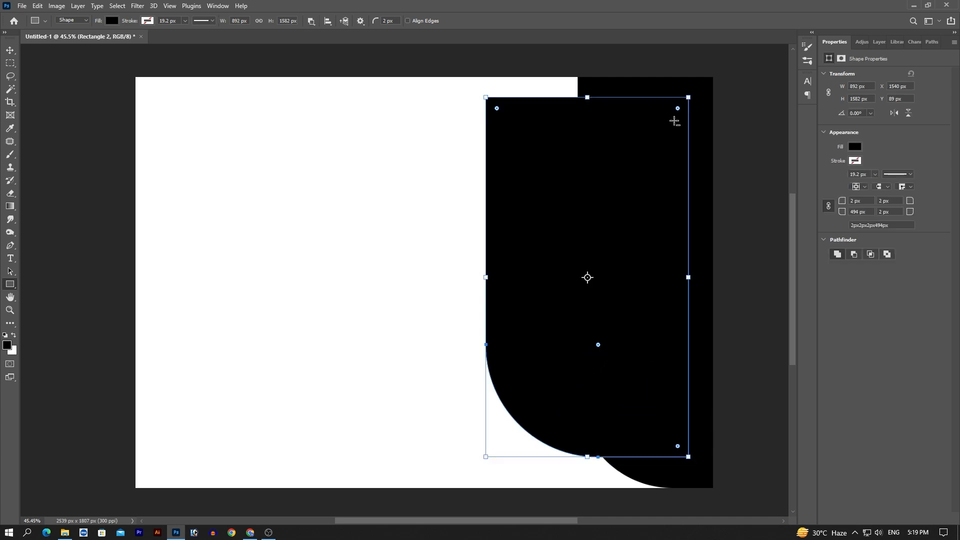
drag(677, 109, 618, 196)
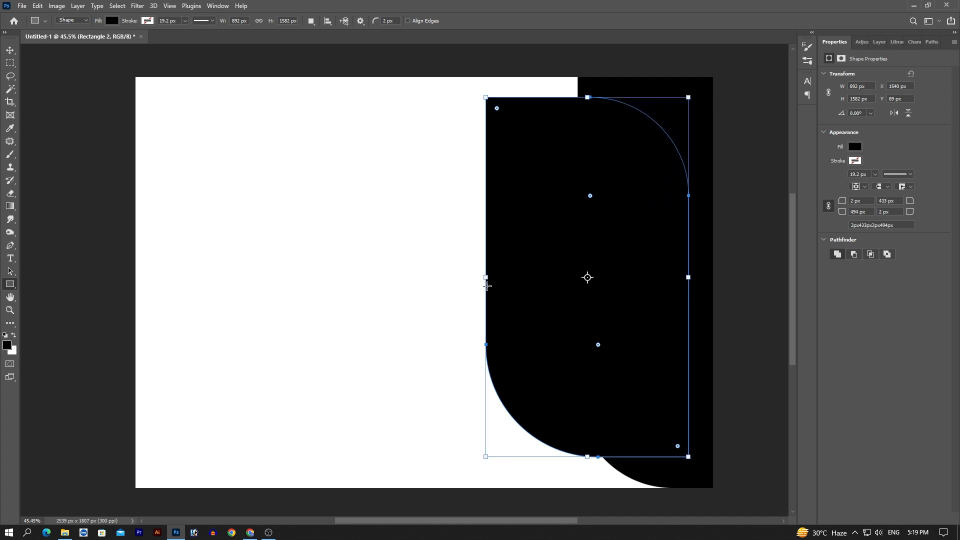
Widen the new rectangle to about 943 px and move it left to about X 1368, Y 82 px
drag(487, 285, 474, 282)
key(v)
drag(627, 268, 603, 265)
click(365, 288)
click(556, 282)
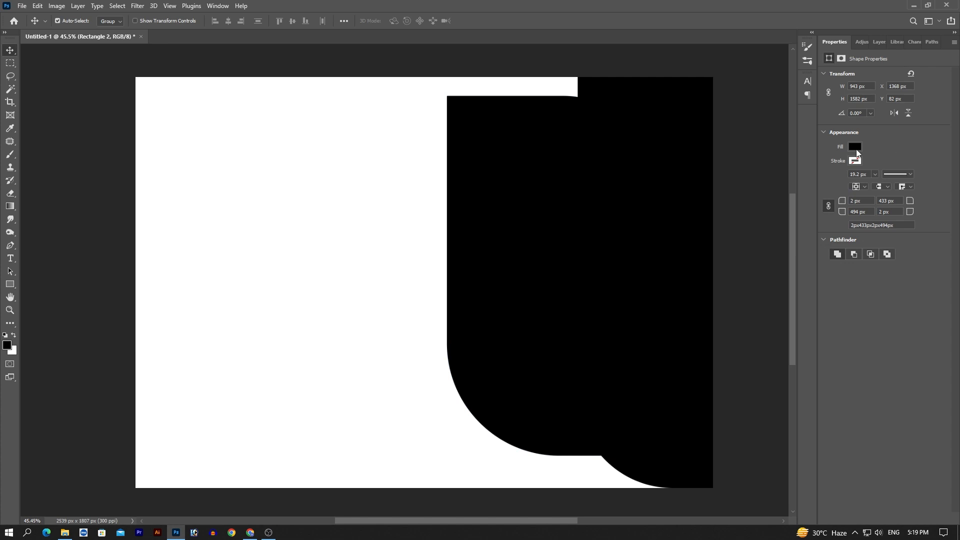
Fill the large rounded rectangle with light gray and add a white Stroke layer effect
click(854, 147)
click(842, 198)
click(874, 44)
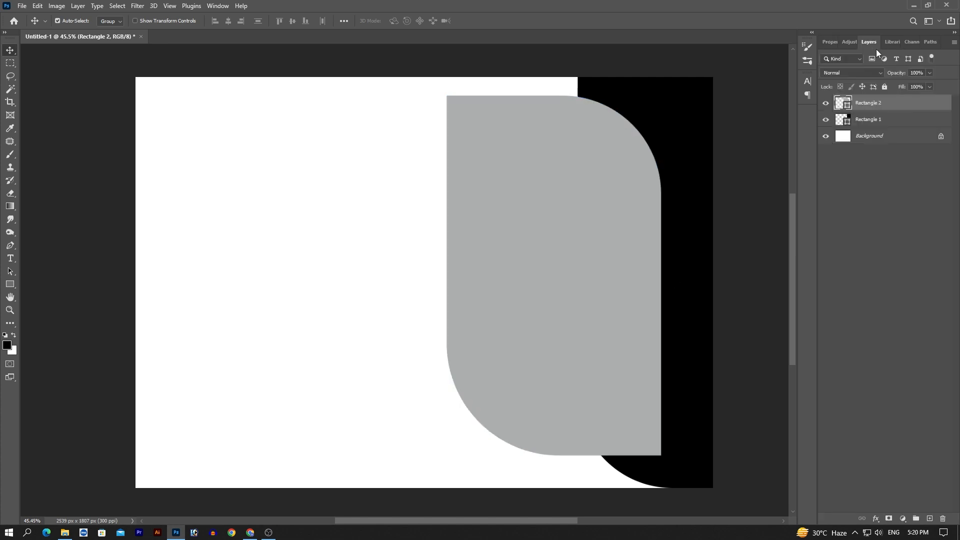
double_click(896, 104)
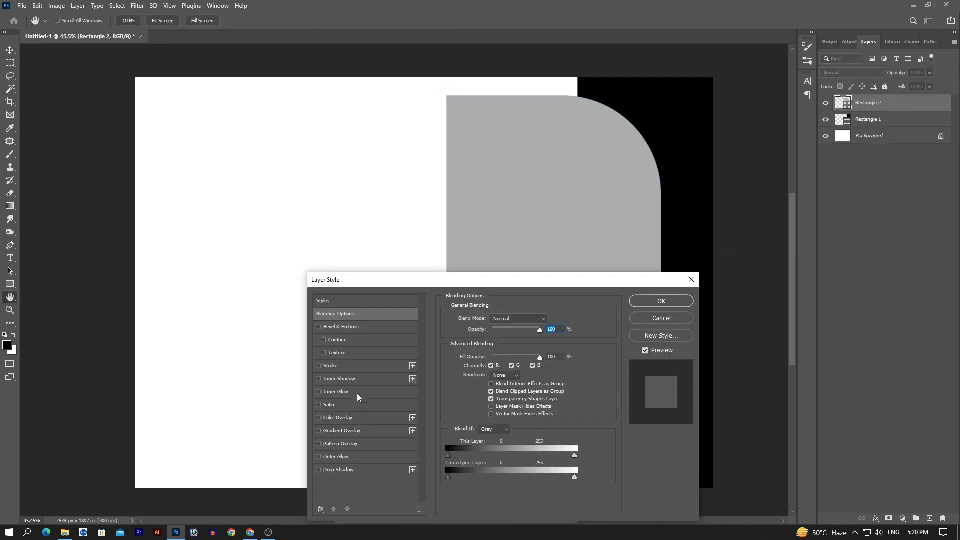
click(331, 366)
key(Return)
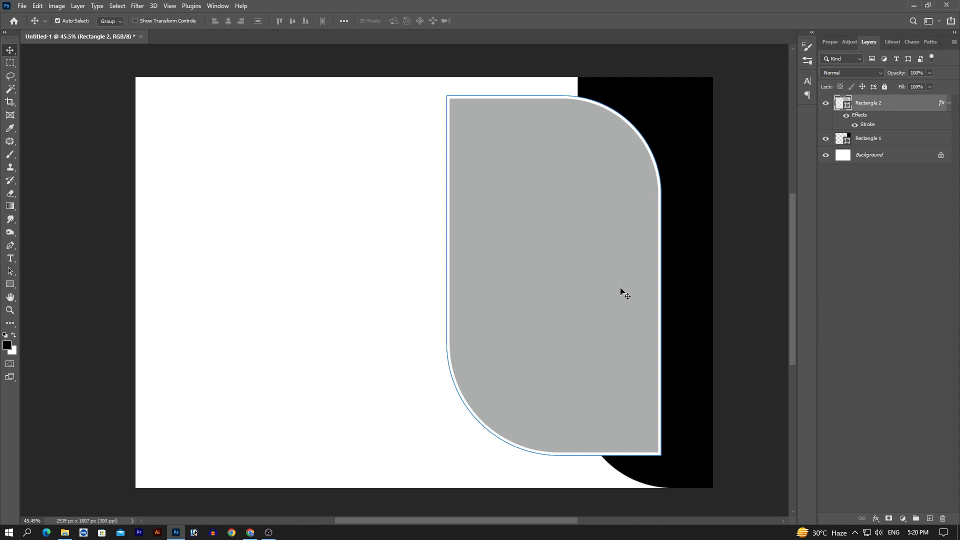
click(331, 269)
Draw a small rectangle about 343 by 134 px beside the gray panel, rounding its upper-left and lower-right corners
click(11, 285)
drag(356, 152, 434, 182)
scroll(395, 166, up, 2)
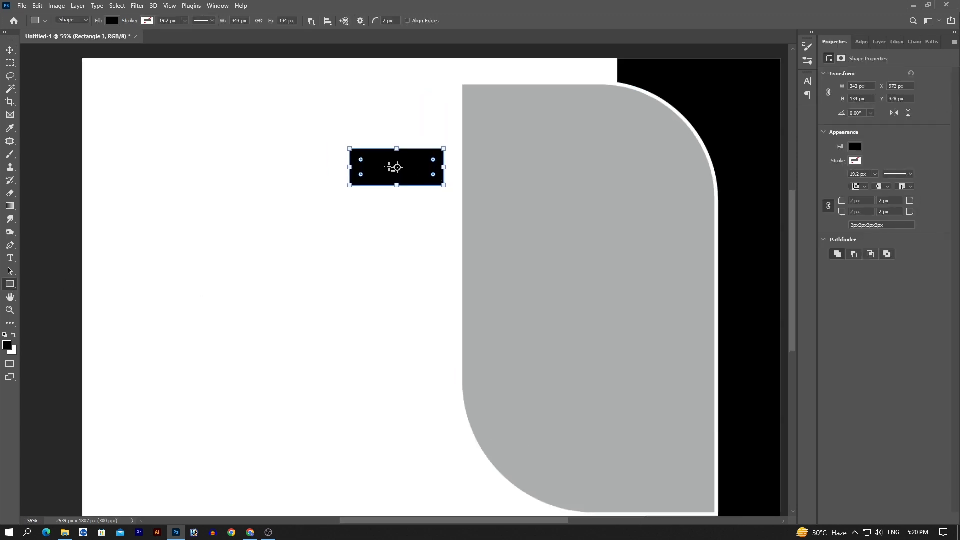
drag(360, 160, 373, 170)
drag(434, 176, 421, 170)
Apply a blue linear Gradient Overlay to the small rounded rectangle
click(878, 42)
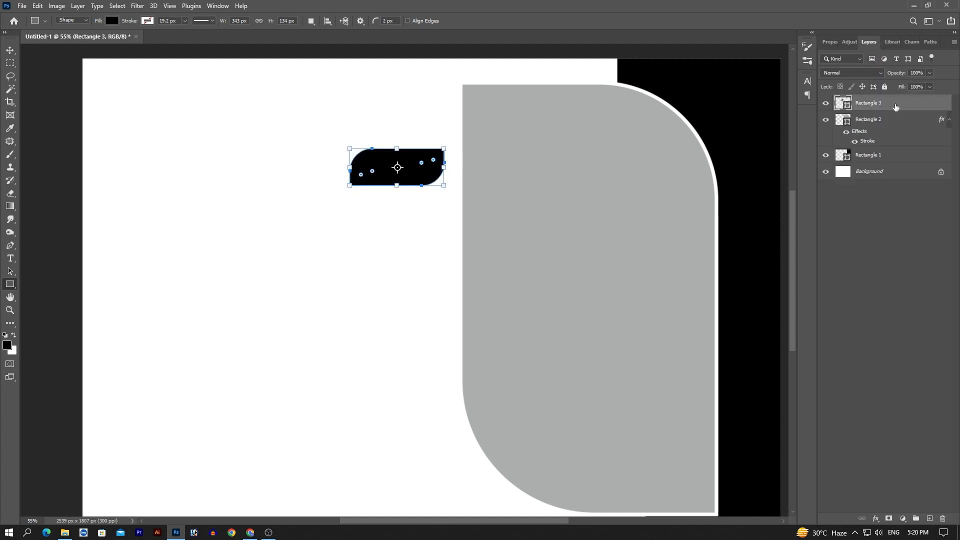
double_click(896, 106)
click(376, 430)
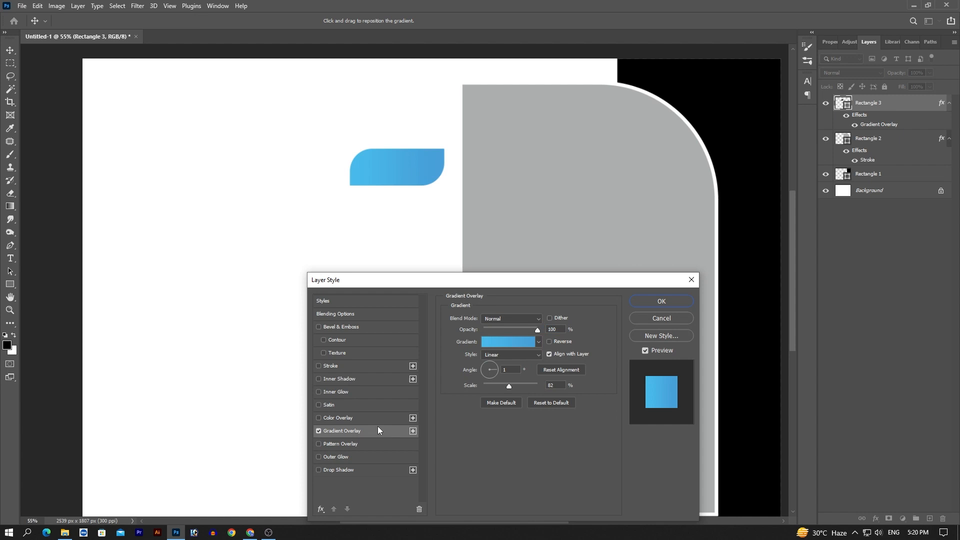
click(668, 300)
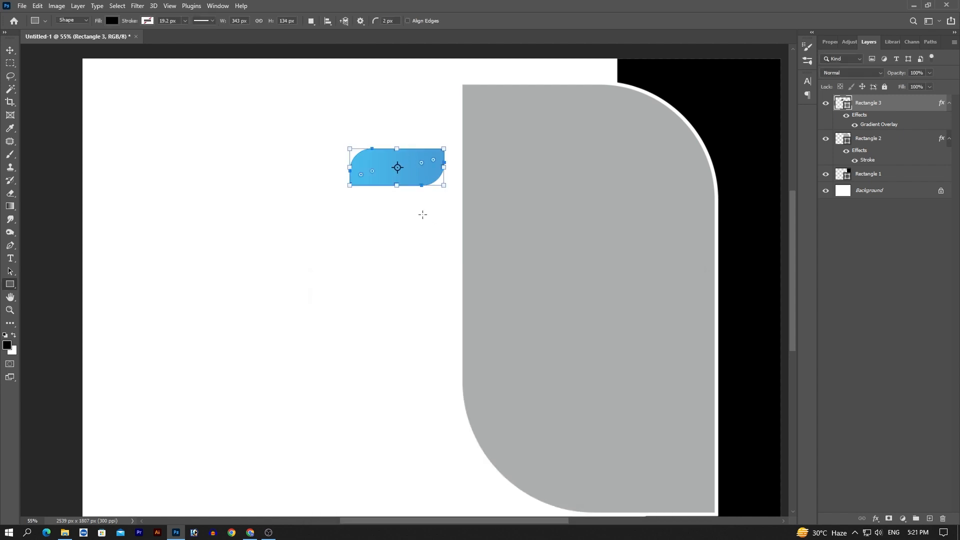
click(6, 50)
click(394, 214)
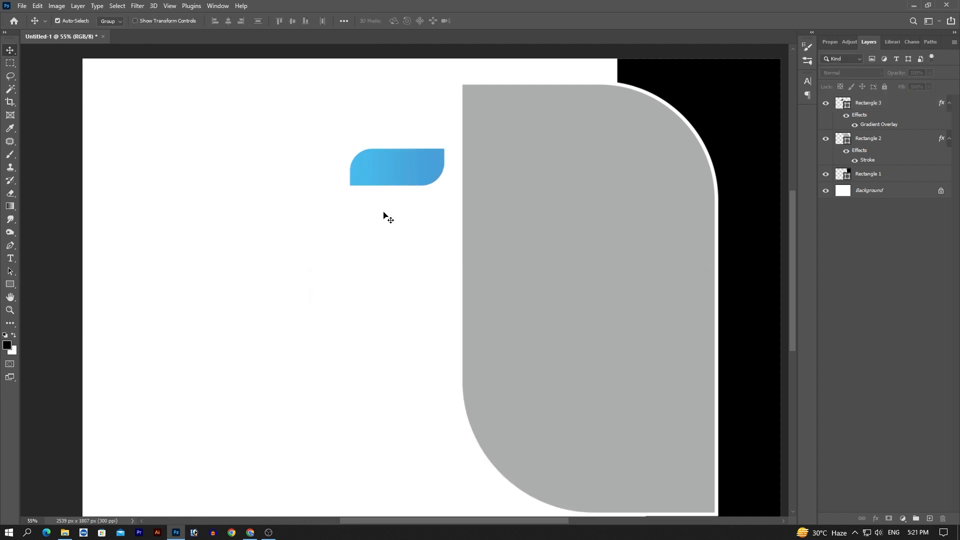
Draw a bar about 1256 by 101 px below the small blue shape, rounding its upper-left corner about 39 px and lower-right about 41 px
click(10, 284)
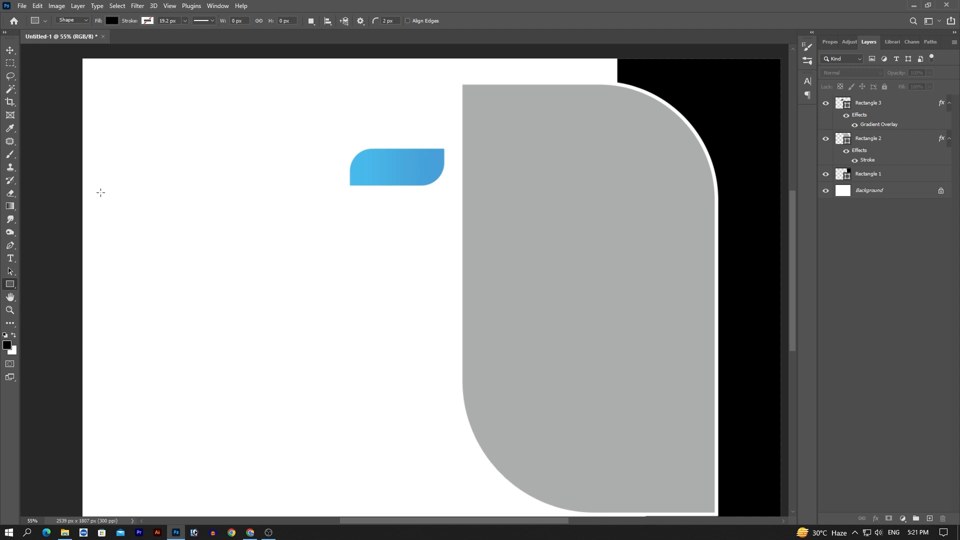
drag(101, 192, 433, 207)
scroll(446, 219, up, 1)
drag(35, 197, 44, 204)
click(10, 50)
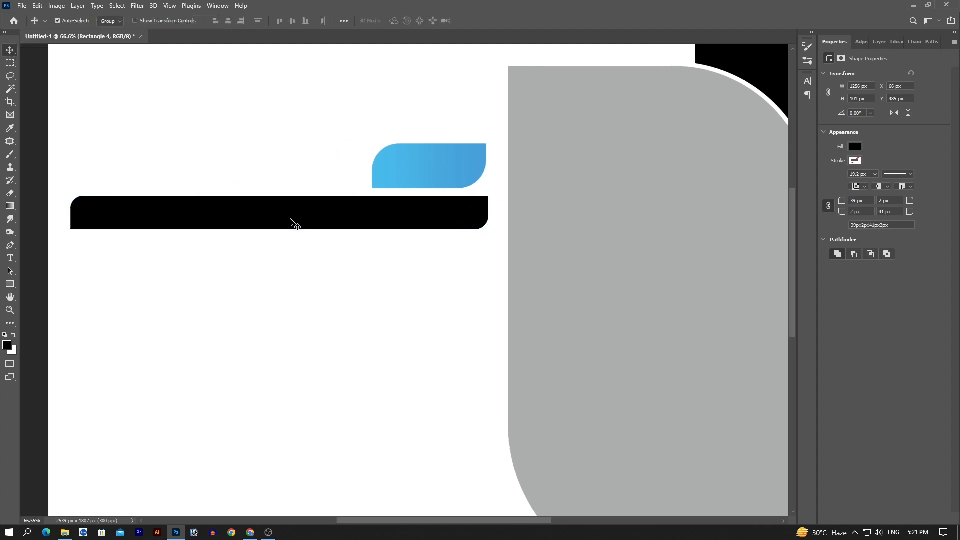
Fill the long bar below the small blue shape with light gray
click(853, 162)
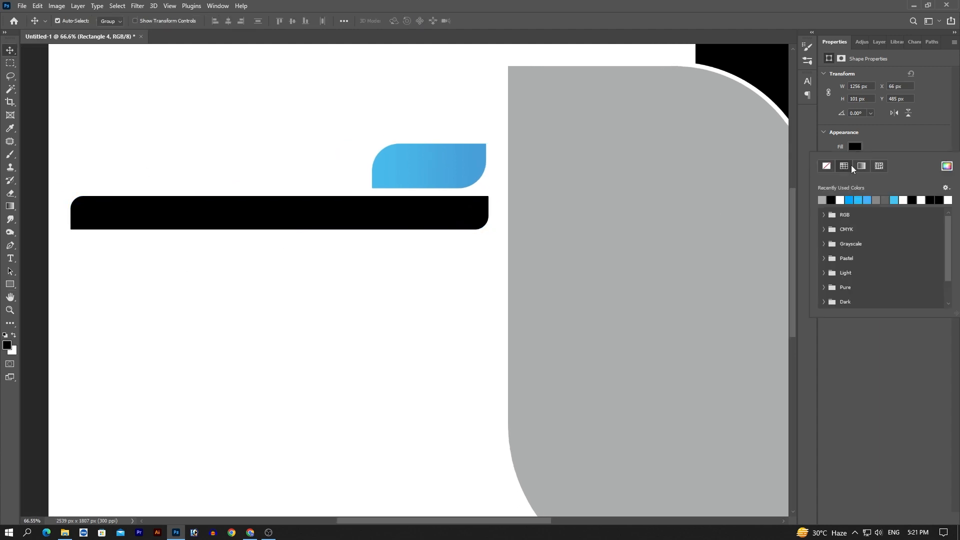
click(823, 200)
click(893, 137)
click(880, 42)
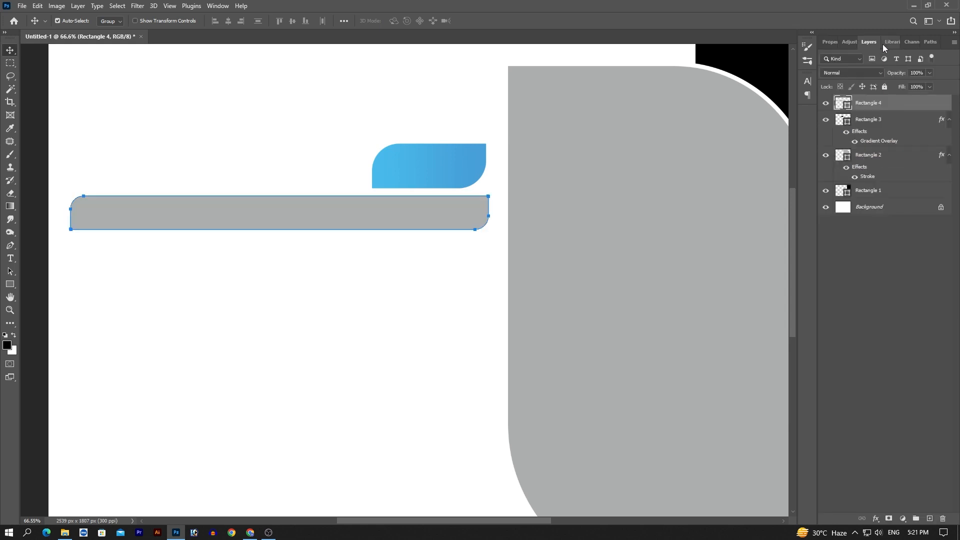
click(398, 278)
Draw a bar about 1543 by 113 px from the canvas's left edge near the bottom, rounding its upper-right corner about 52 px
scroll(410, 300, down, 5)
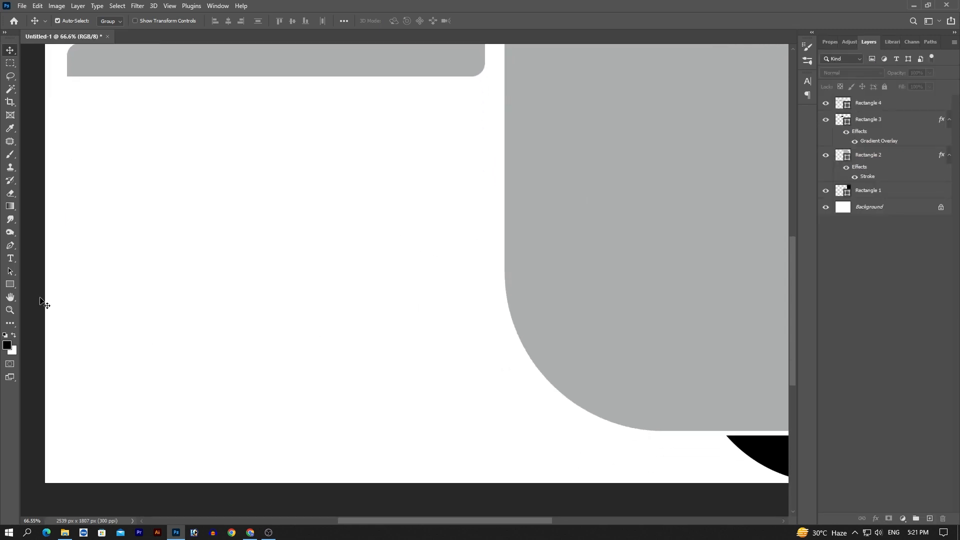
key(u)
drag(38, 433, 533, 450)
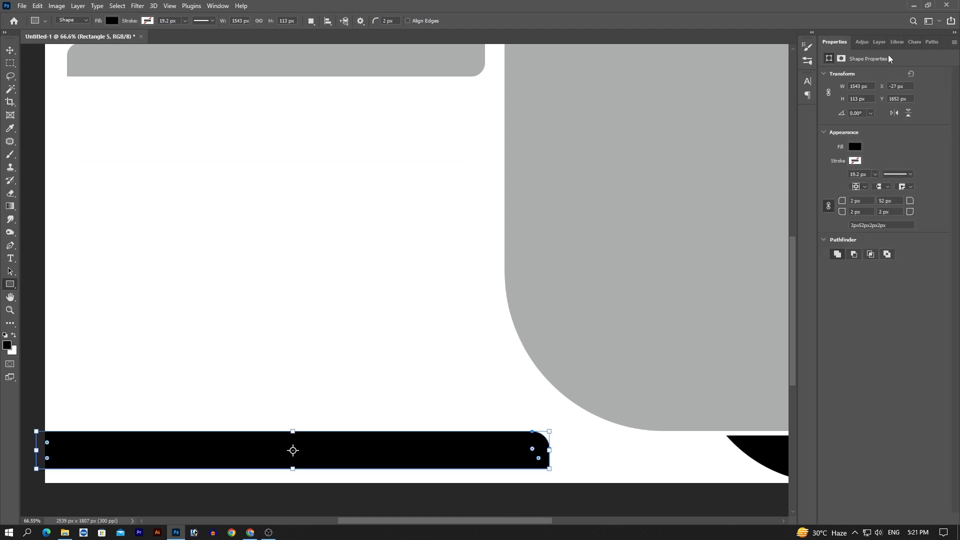
Apply a blue linear Gradient Overlay to the bottom bar
click(880, 42)
double_click(905, 105)
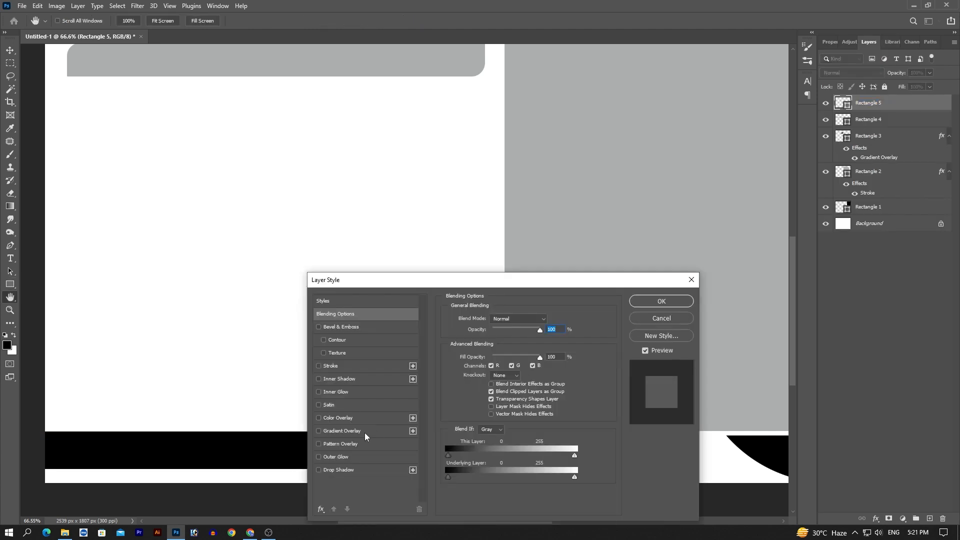
click(366, 437)
click(661, 301)
key(v)
ctrl+click(286, 231)
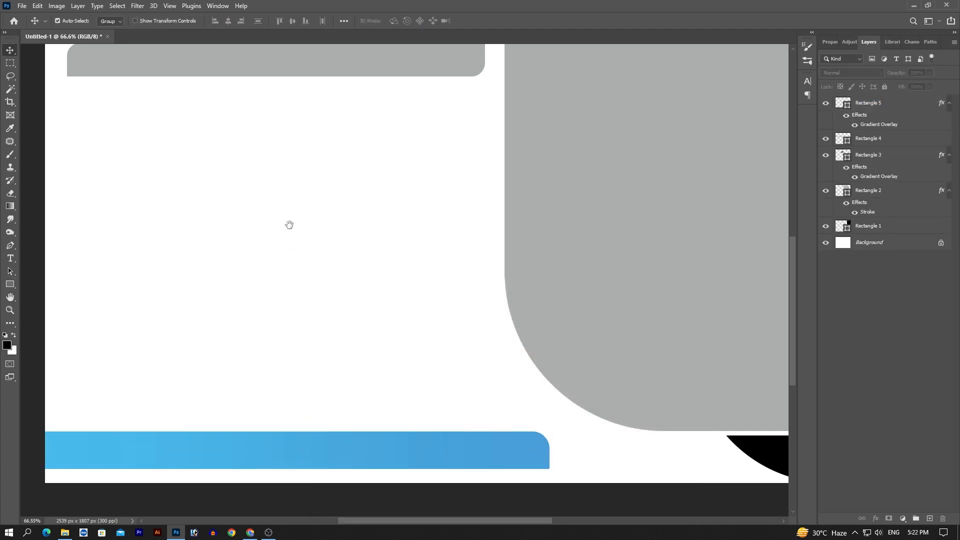
Add the text "JANUARY" above the gray bar in Accidental Presidency Regular at 35 pt
drag(316, 191, 299, 342)
scroll(299, 340, down, 2)
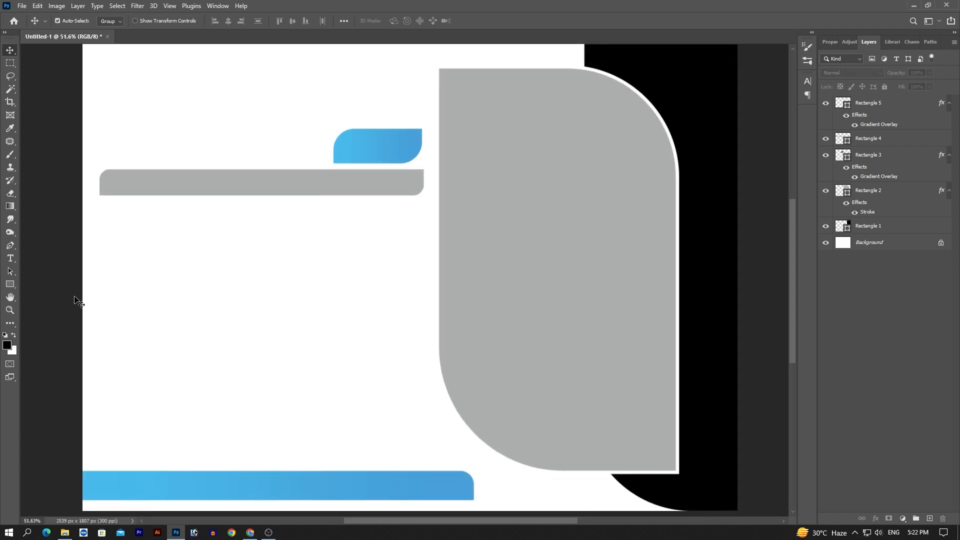
key(t)
click(111, 130)
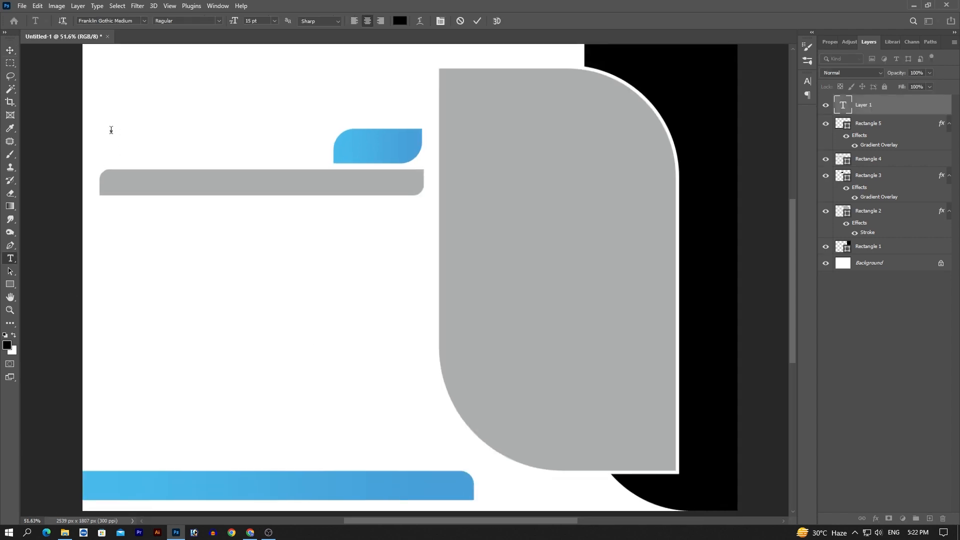
text(JANUARY)
drag(144, 122, 84, 119)
click(133, 21)
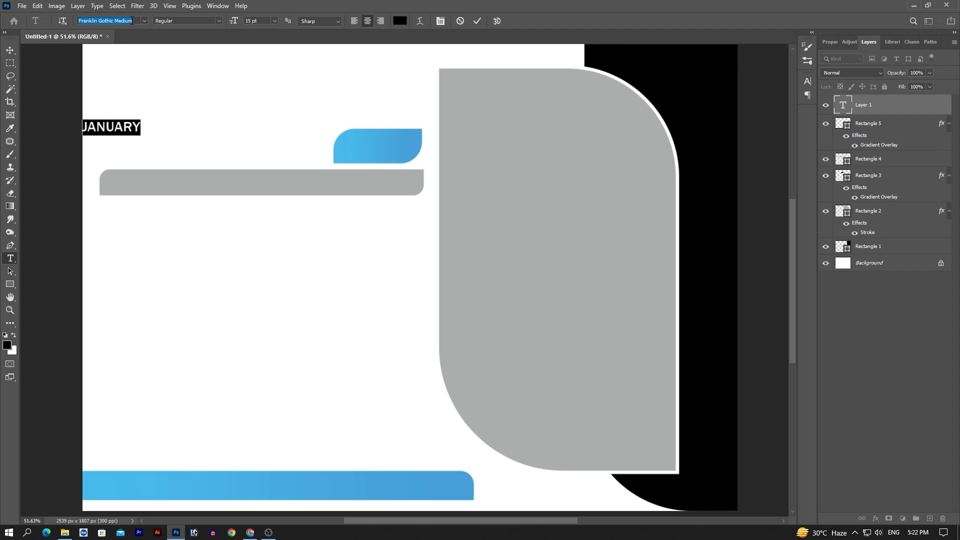
text(acc)
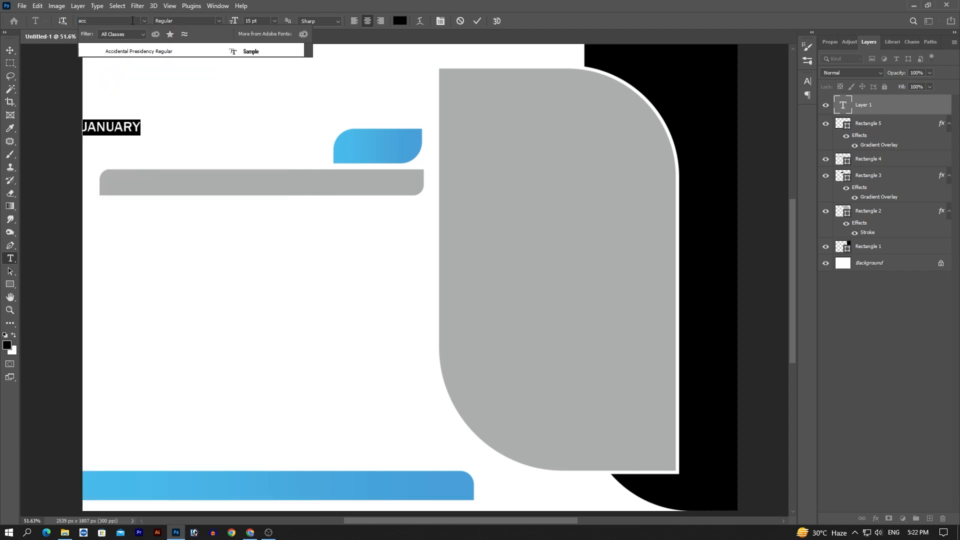
click(144, 51)
drag(233, 23, 265, 24)
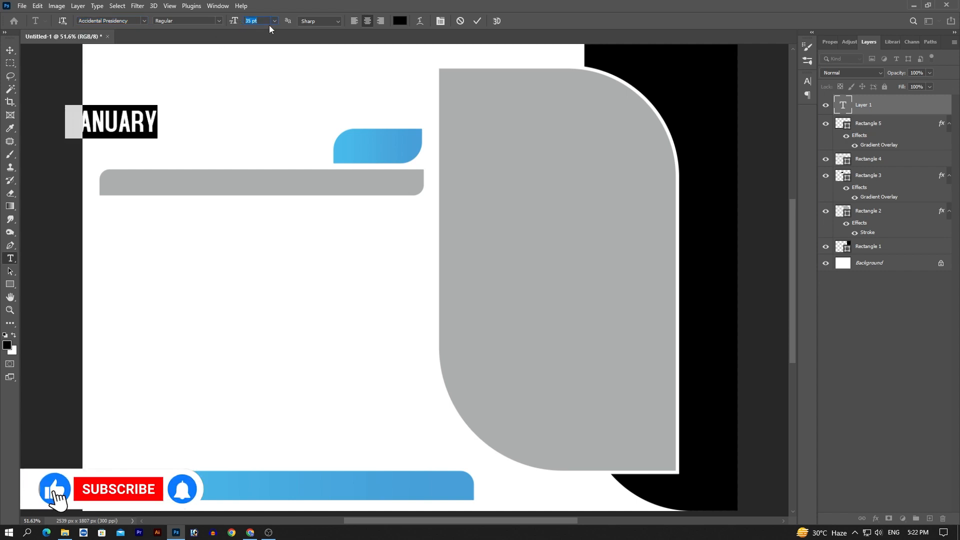
click(475, 21)
Slightly enlarge the "JANUARY" text and line it up with the left end of the gray bar
key(v)
key(ctrl+t)
drag(155, 125, 205, 102)
key(Return)
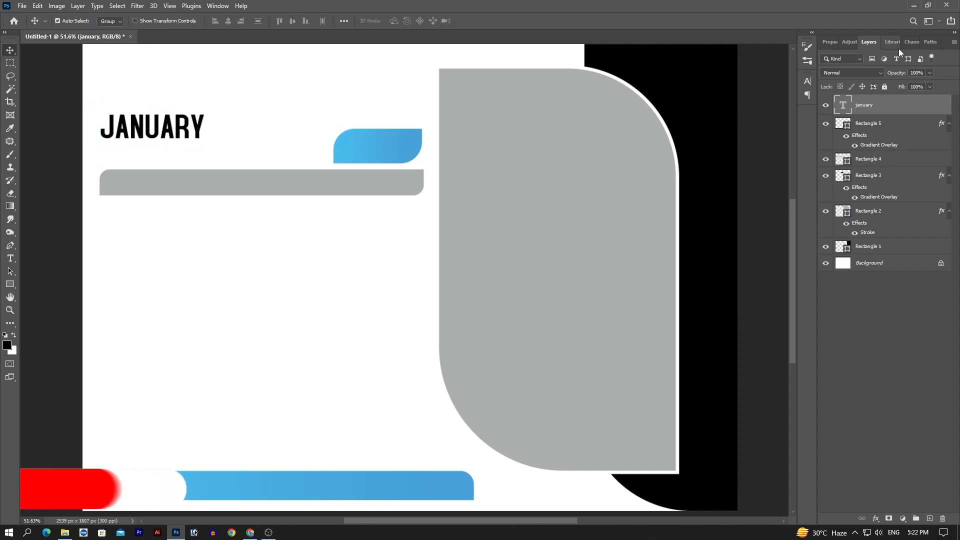
Apply a blue Gradient Overlay to the "JANUARY" text and nudge it slightly up and right
double_click(896, 107)
click(345, 431)
key(Return)
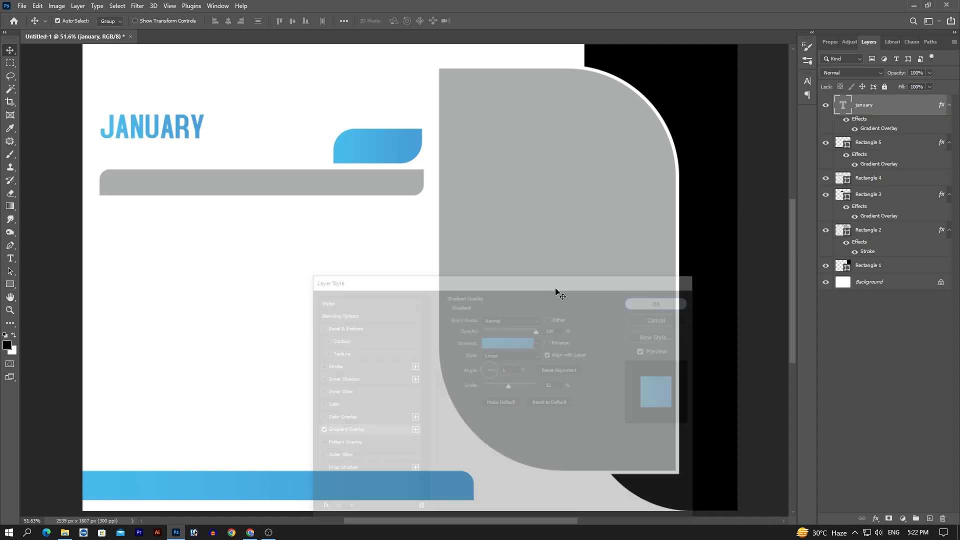
drag(194, 131, 201, 119)
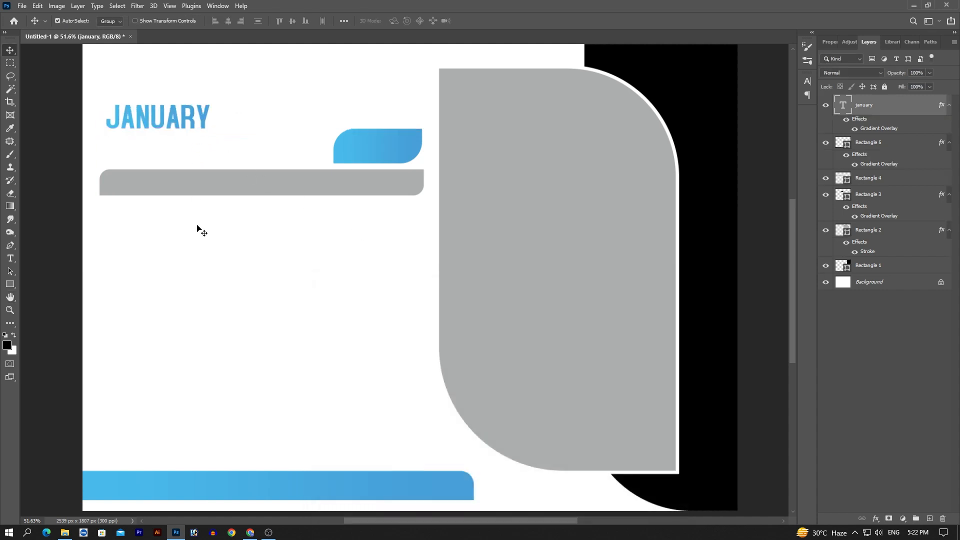
Add the text "MON" at the left end of the gray bar in Berlin Sans FB Regular at 20 pt
click(10, 258)
click(111, 185)
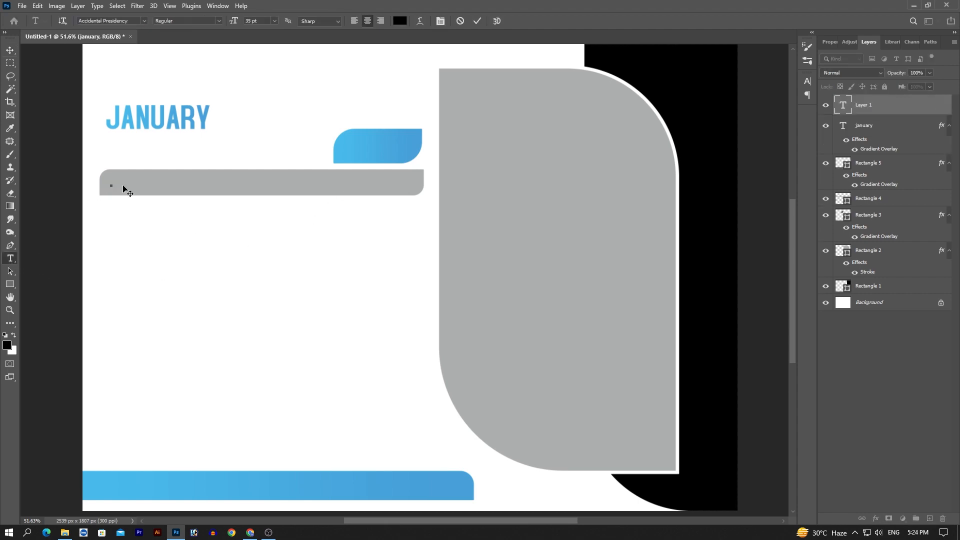
text(mon)
drag(133, 186, 89, 185)
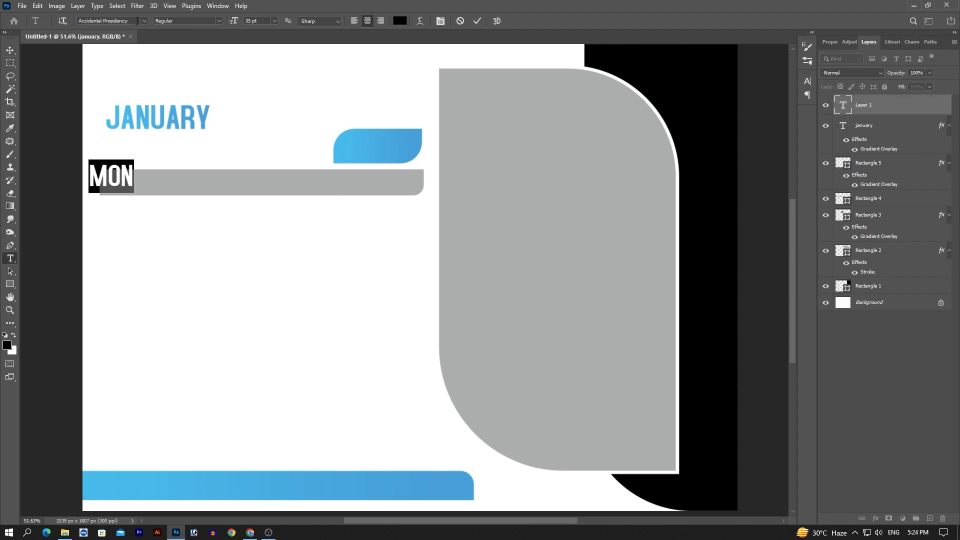
click(135, 19)
text(berlin)
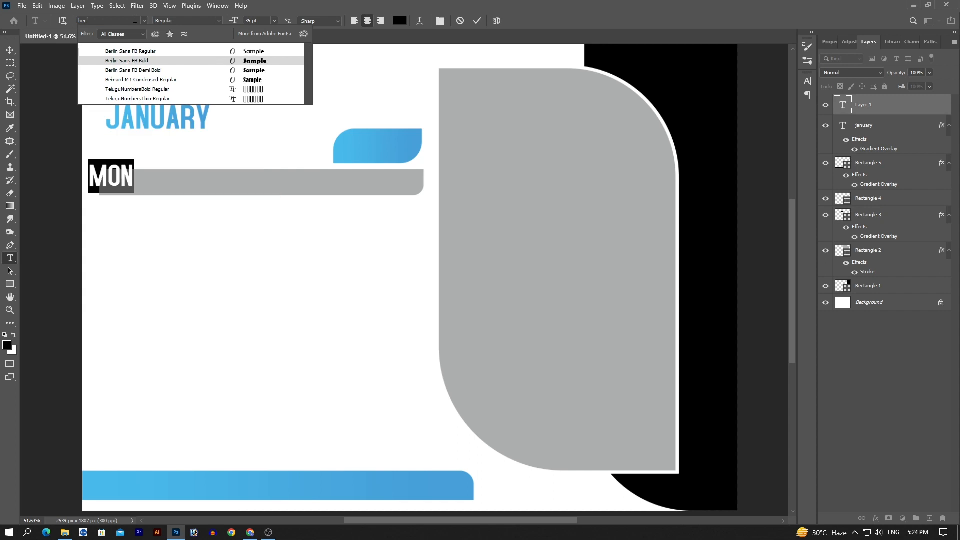
click(157, 52)
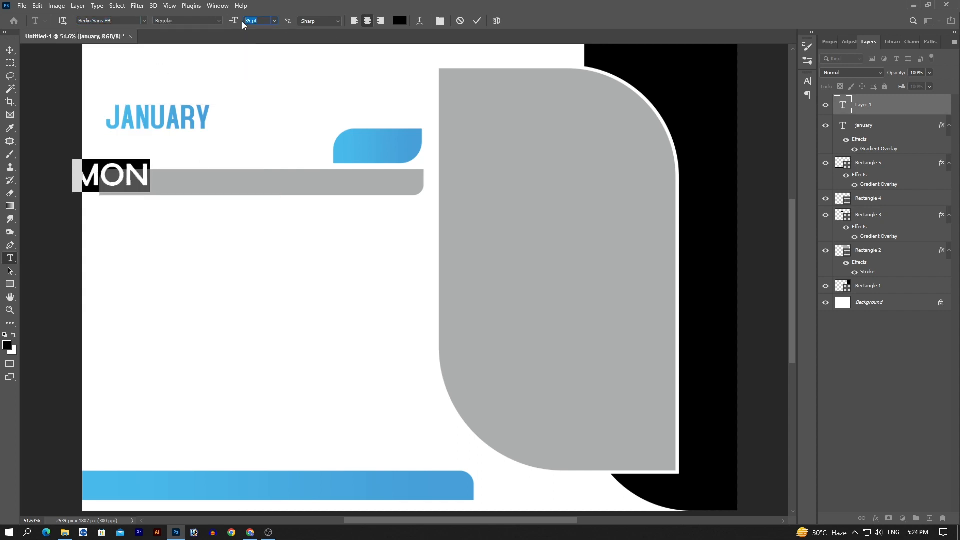
key(Return)
click(477, 21)
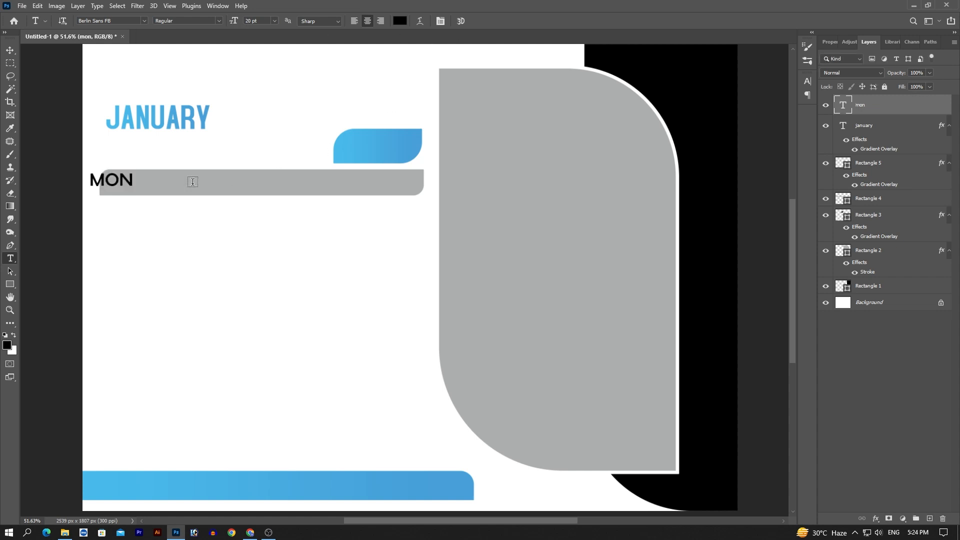
Position "MON" inside the gray bar and place six copies of it in an evenly spaced row to the right
click(10, 50)
drag(129, 184, 466, 192)
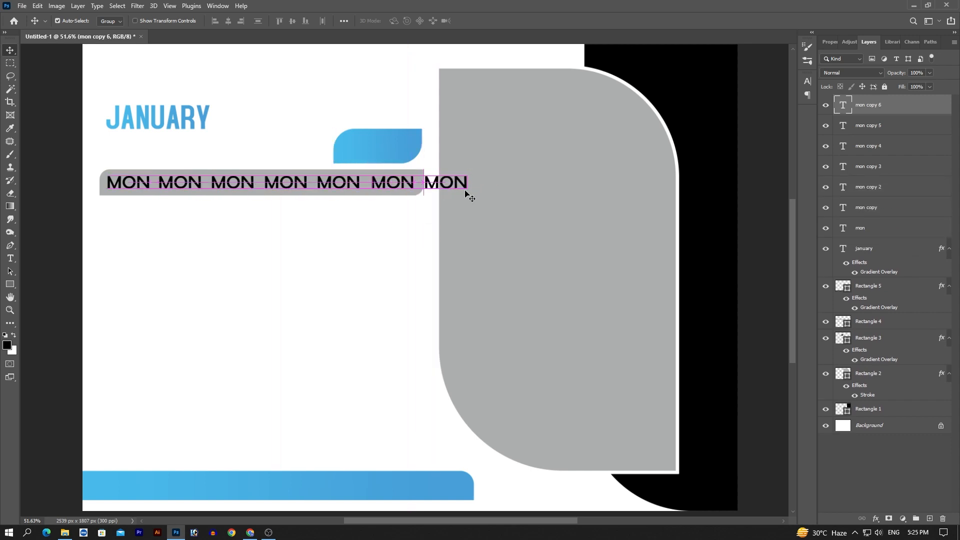
Scale the whole row of seven "MON" texts down proportionally to about 92.4%
click(924, 225)
shift+click(895, 112)
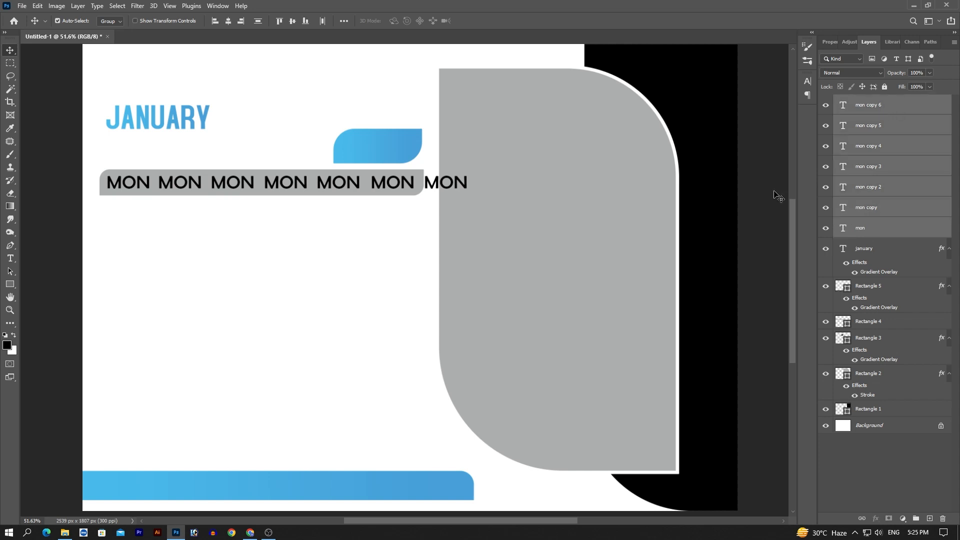
key(ctrl+t)
alt+drag(465, 175, 378, 185)
click(495, 21)
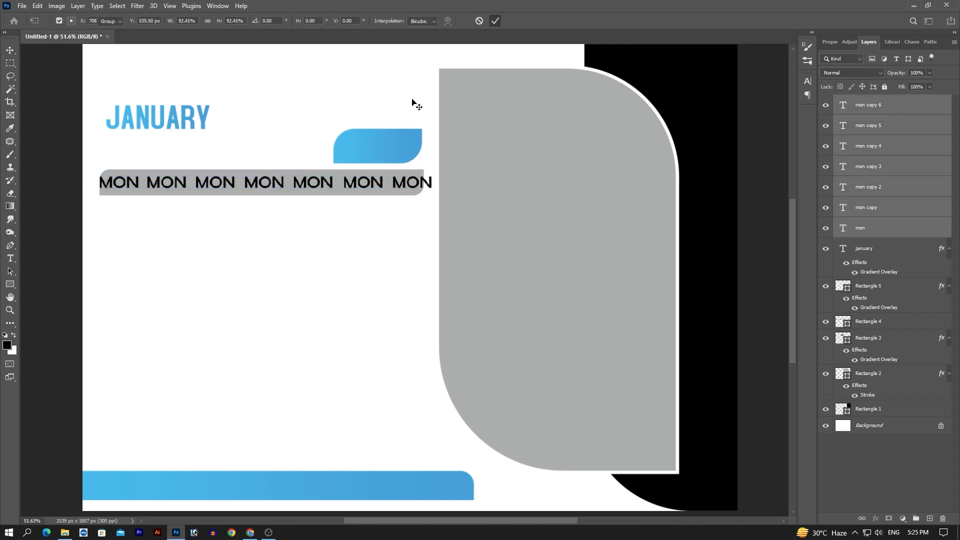
Widen the gray bar at both ends to about 104.5% so it spans the full weekday row
ctrl+click(323, 178)
key(ctrl+t)
drag(424, 182, 431, 182)
drag(99, 184, 92, 183)
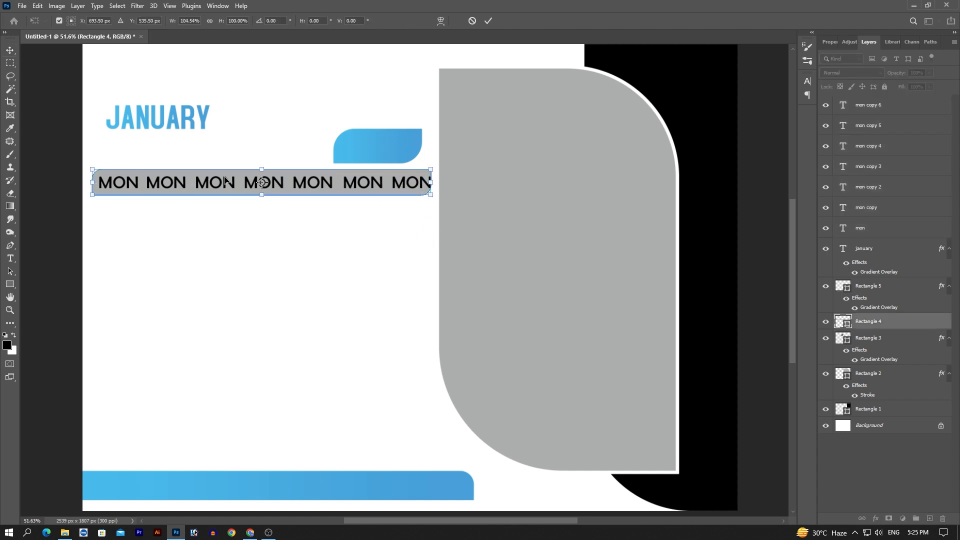
click(487, 21)
Replace the second, third and fourth "MON" texts with "TUE", "WED" and "THU"
click(862, 216)
double_click(843, 209)
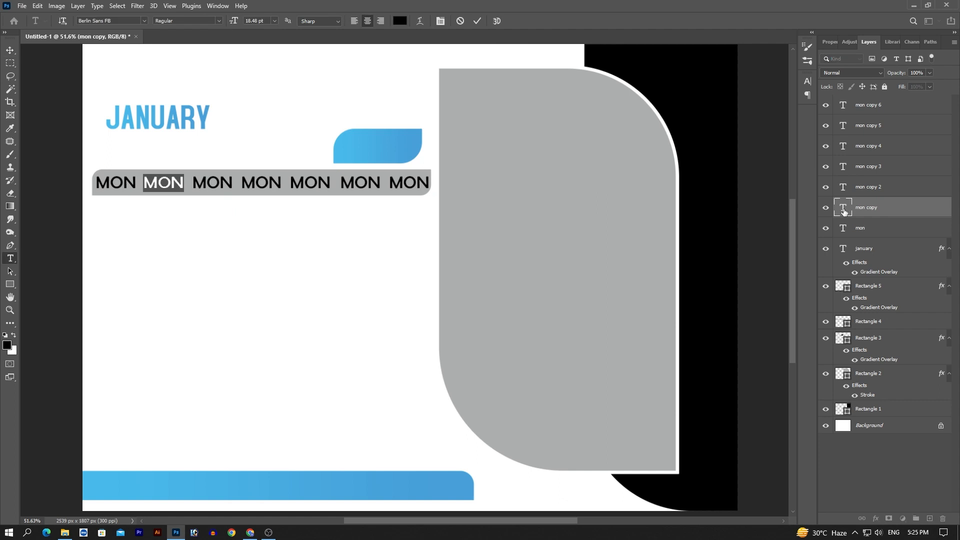
text(TUE)
key(ctrl+Return)
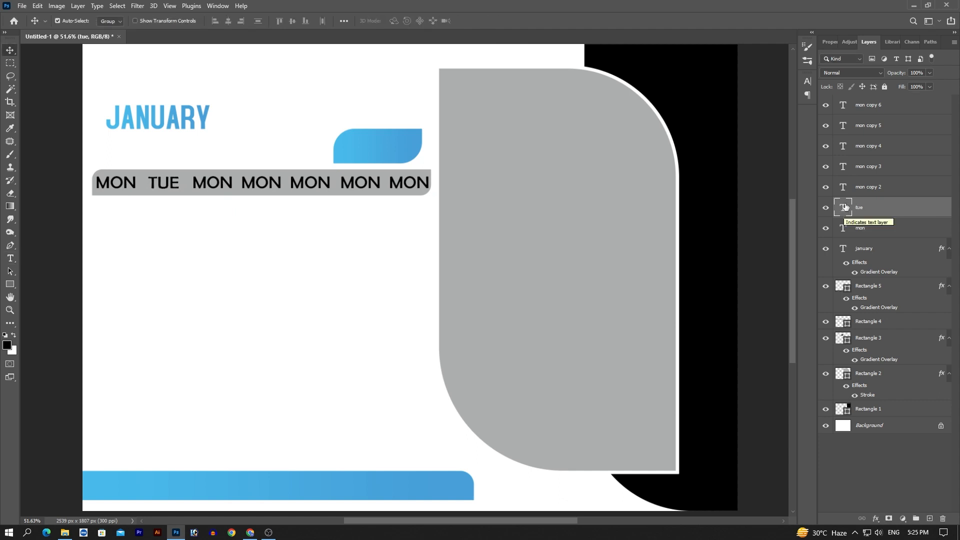
double_click(843, 187)
text(wed)
key(ctrl+Return)
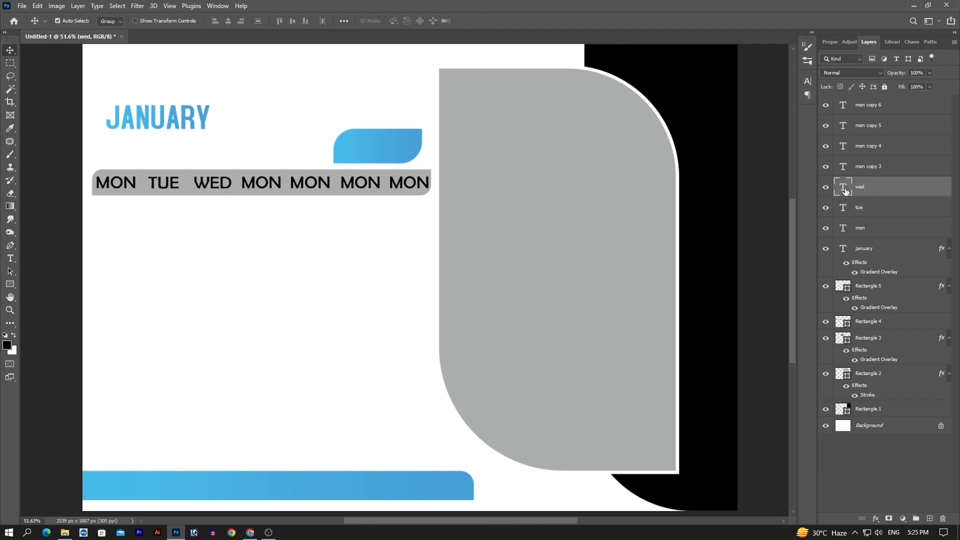
double_click(841, 168)
text(thu)
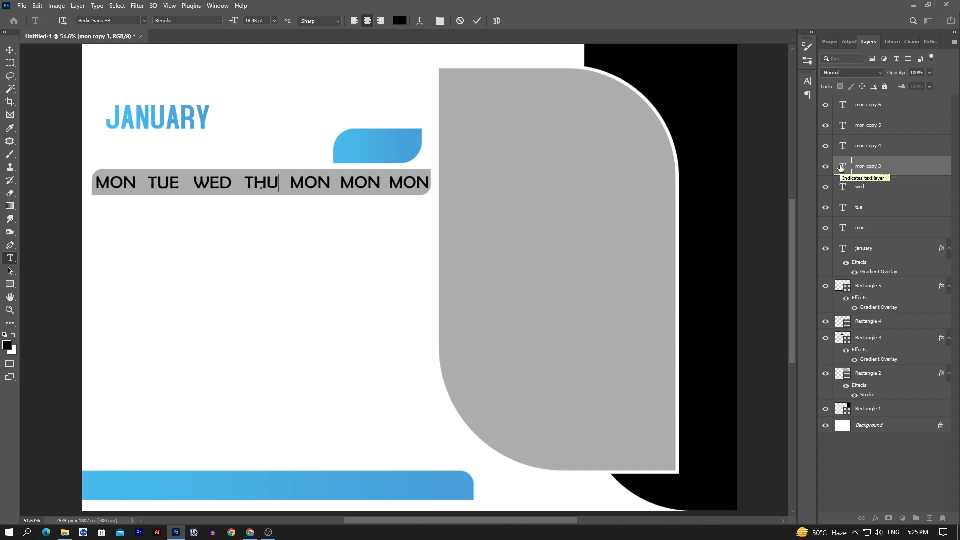
key(ctrl+Return)
Replace the last three "MON" texts with "FRI", "SAT" and "SUN", and nudge "TUE" slightly left
double_click(841, 148)
text(fri)
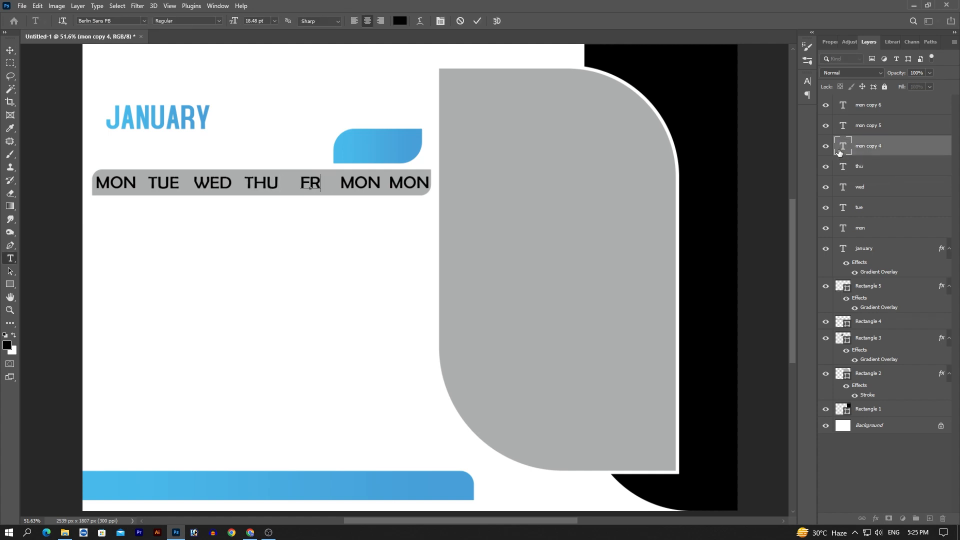
key(ctrl+Return)
double_click(843, 126)
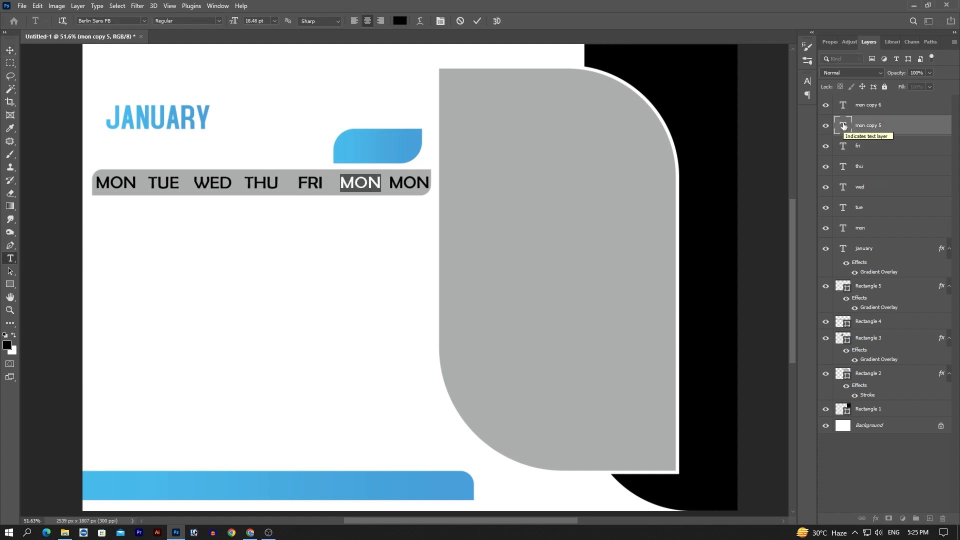
text(sat)
key(ctrl+Return)
double_click(841, 106)
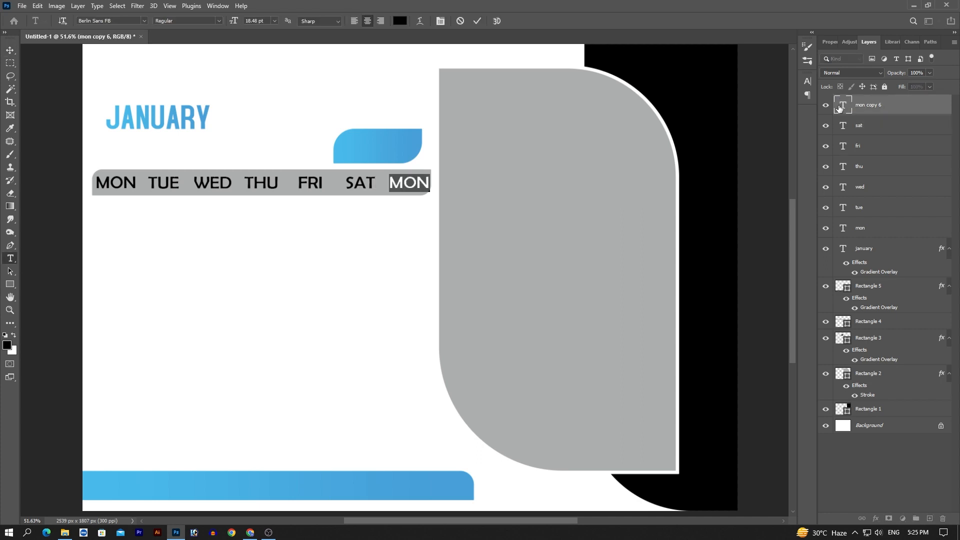
text(sun)
key(ctrl+Return)
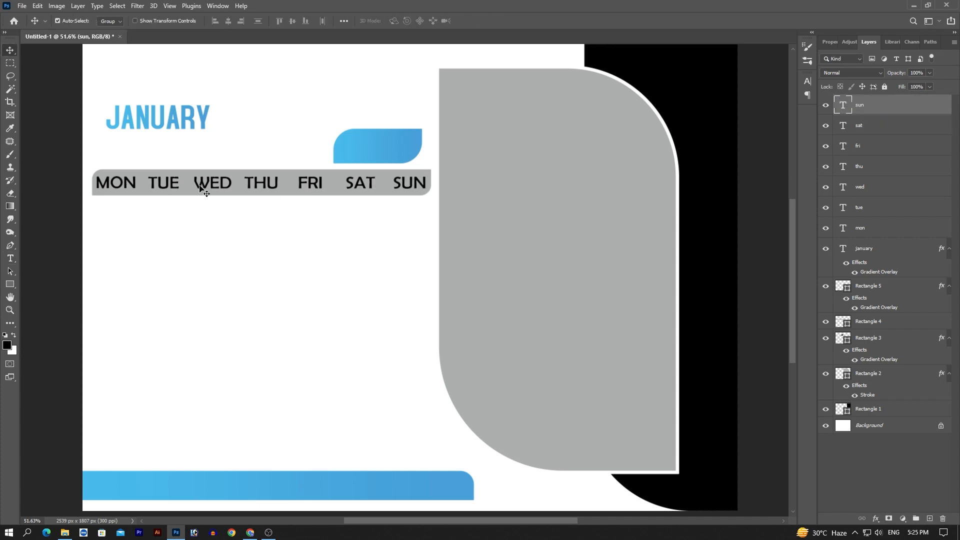
drag(168, 183, 164, 184)
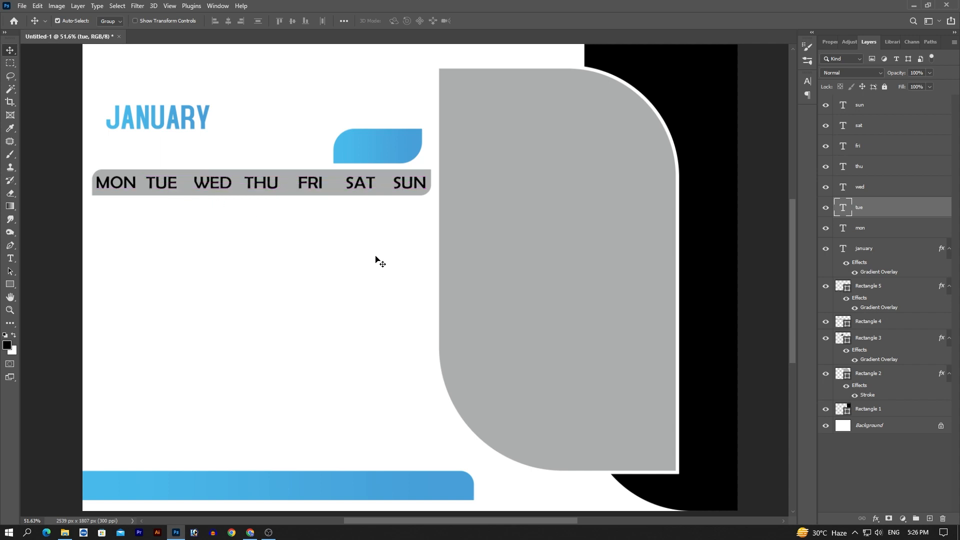
Apply the blue Gradient Overlay to the "SAT" heading
click(364, 186)
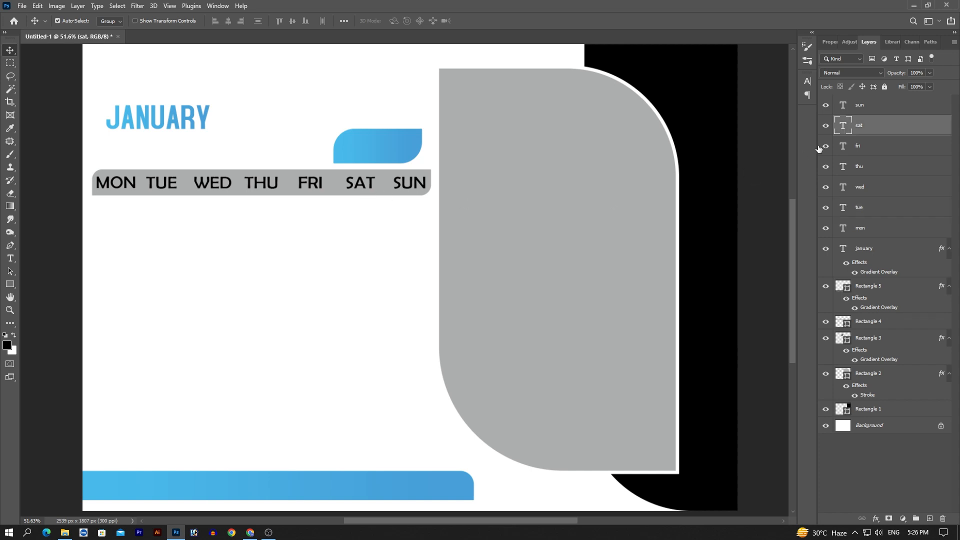
double_click(885, 130)
click(374, 433)
click(661, 301)
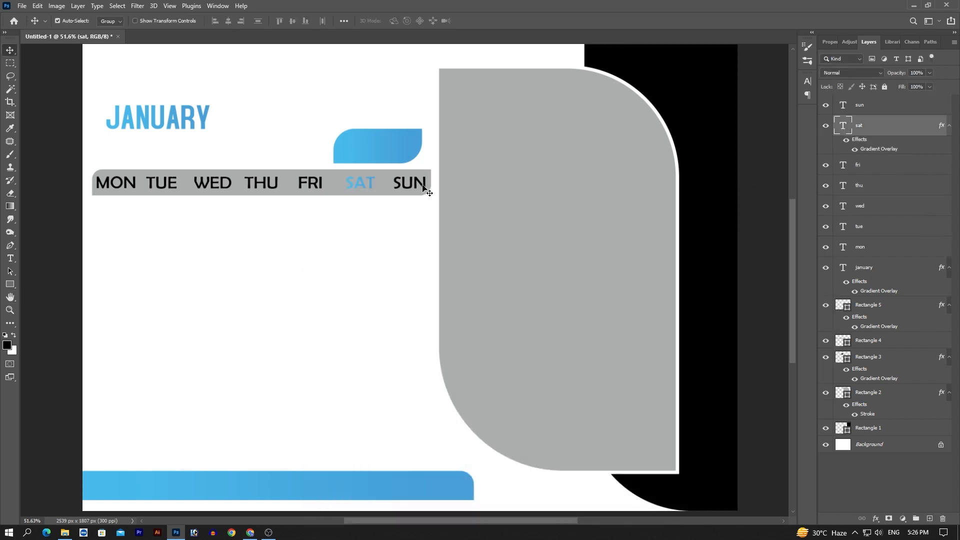
Apply the blue Gradient Overlay to the "SUN" heading and review the Gradient Overlay settings of "SAT"
click(427, 184)
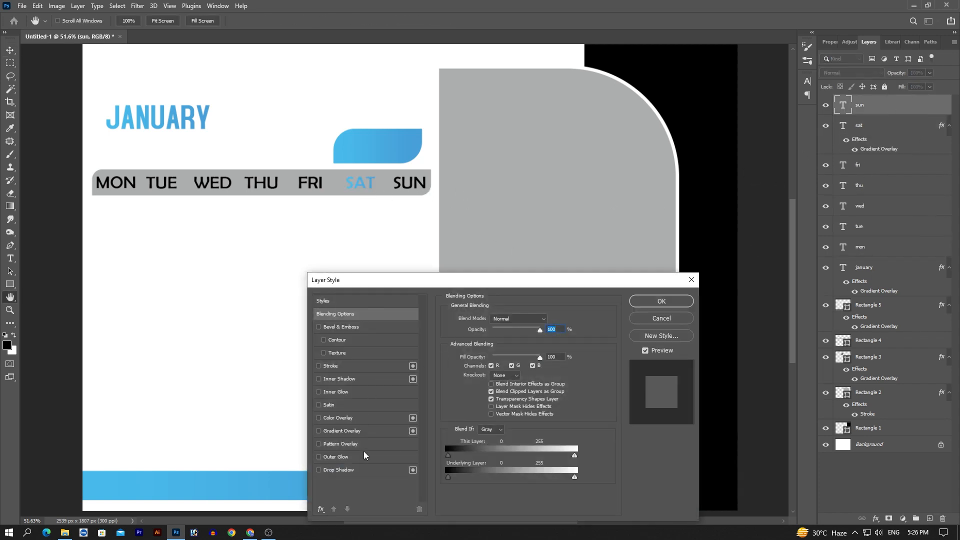
click(350, 430)
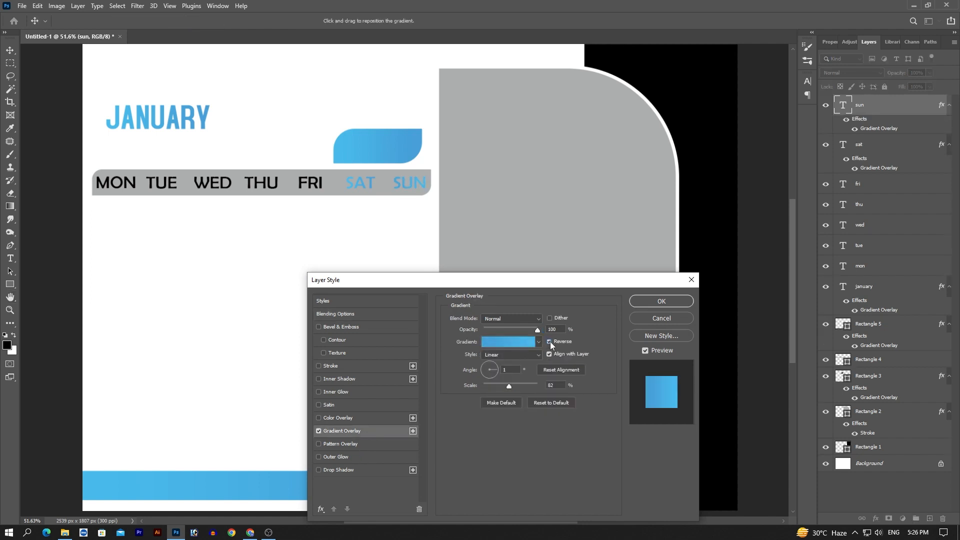
click(661, 302)
click(743, 268)
click(877, 145)
double_click(877, 145)
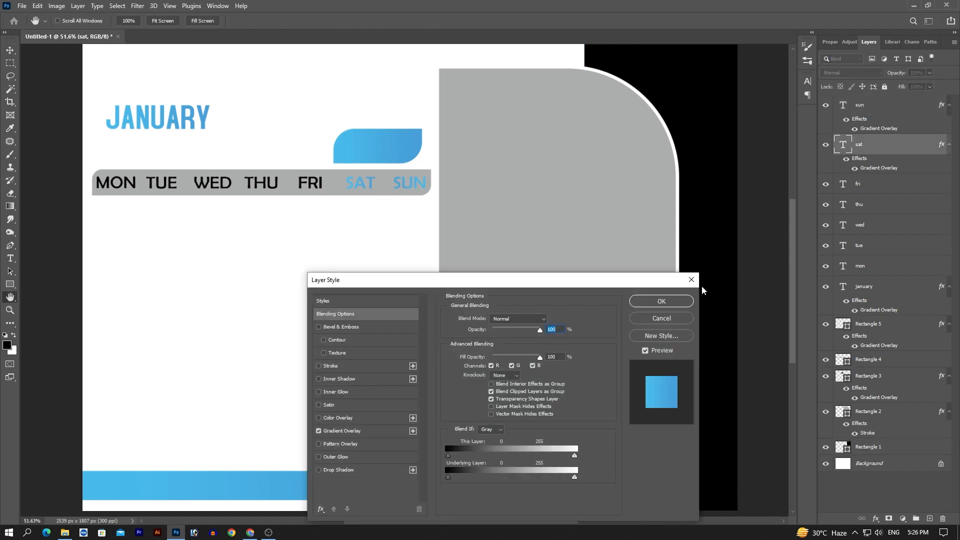
click(385, 427)
click(645, 302)
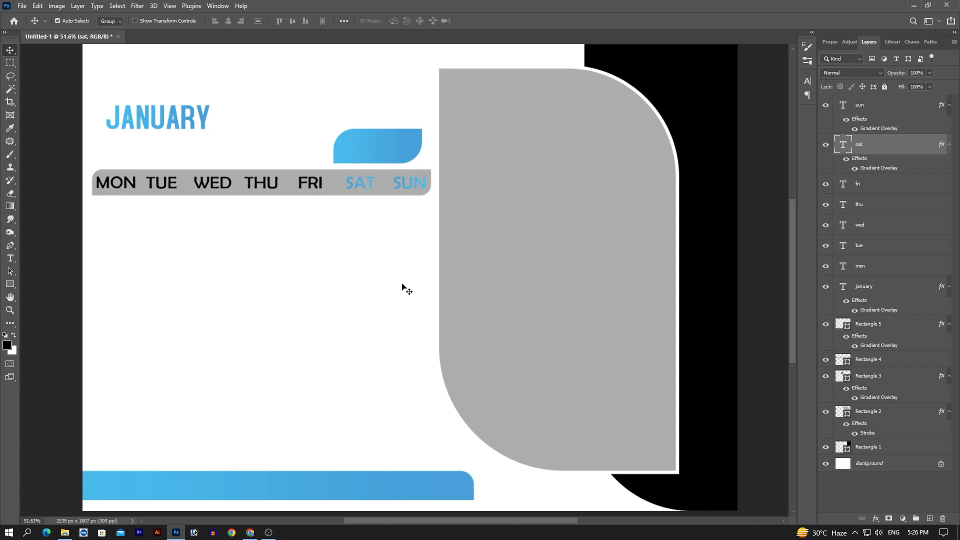
Add the text "01" below the "MON" heading in Berlin Sans FB Regular at 25 pt
scroll(402, 285, down, 2)
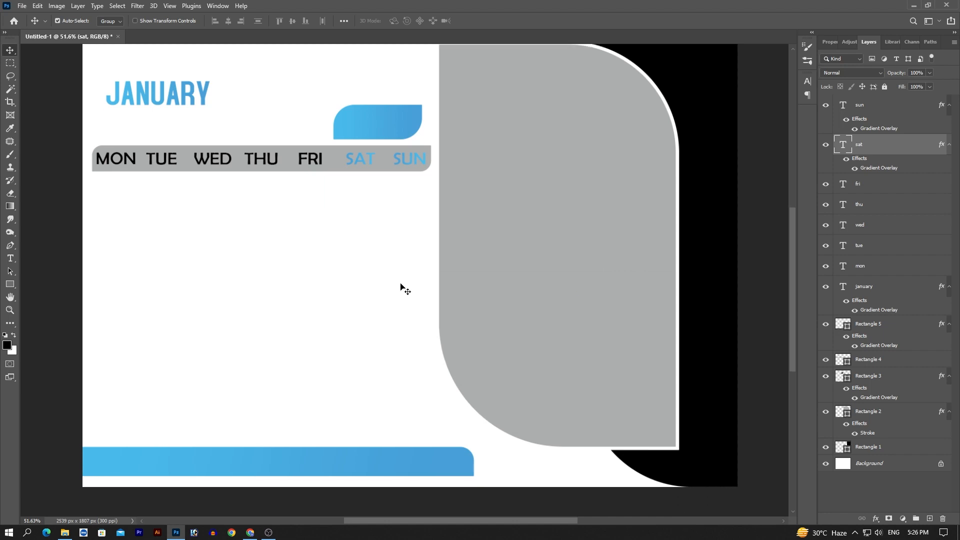
key(t)
click(109, 192)
text(01)
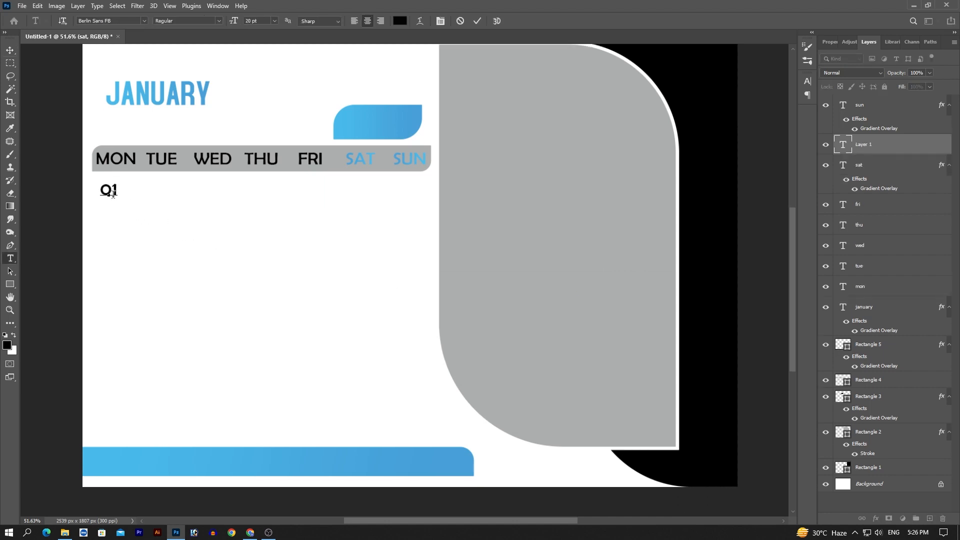
drag(115, 194, 96, 189)
key(Up)
key(Up)
key(Up)
key(Up)
key(Up)
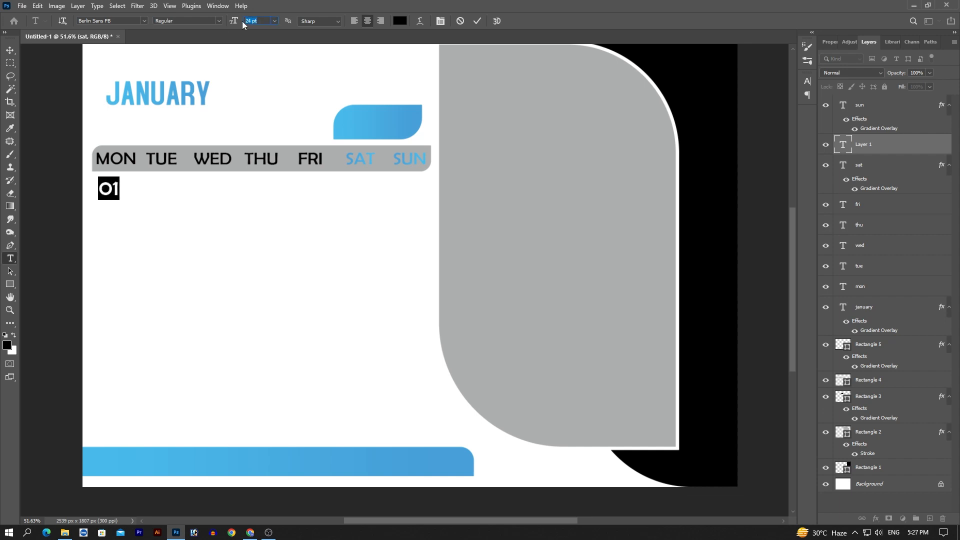
click(475, 21)
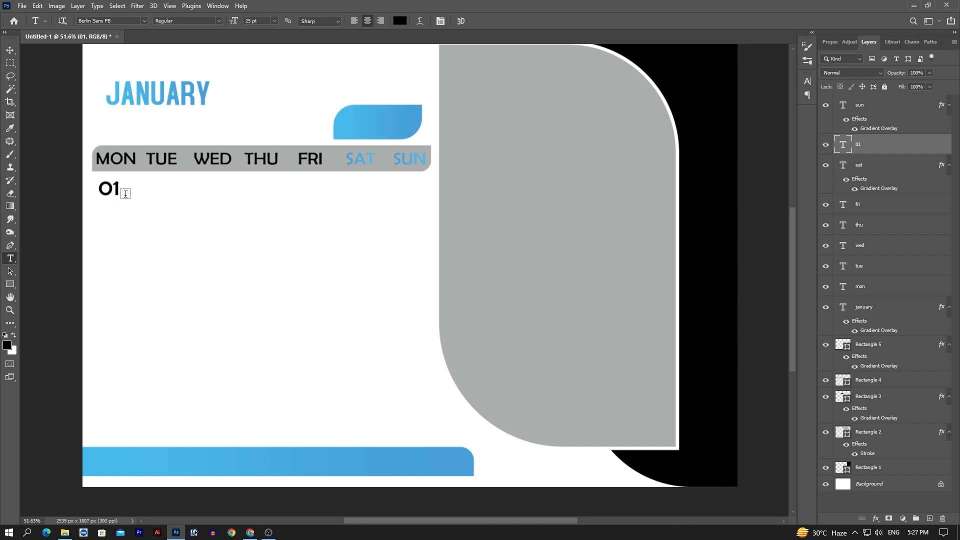
Position "01" under "MON" and place six copies of it in a row under the other weekday headings
key(v)
drag(118, 191, 171, 199)
drag(170, 199, 224, 200)
drag(225, 201, 417, 201)
Change the numbers under "TUE", "WED" and "THU" to "02", "03" and "04"
double_click(162, 200)
text(02)
key(ctrl+Return)
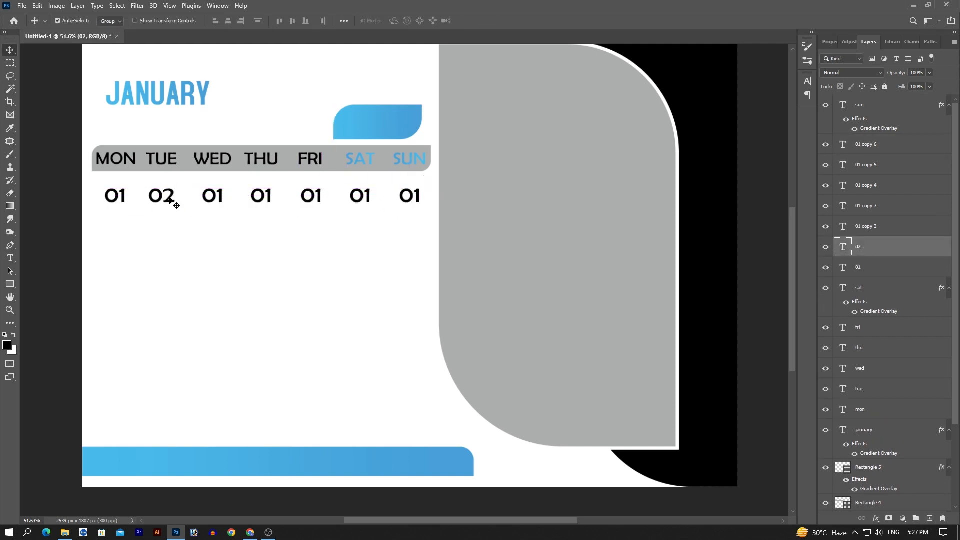
double_click(212, 197)
text(03)
key(ctrl+Return)
double_click(262, 195)
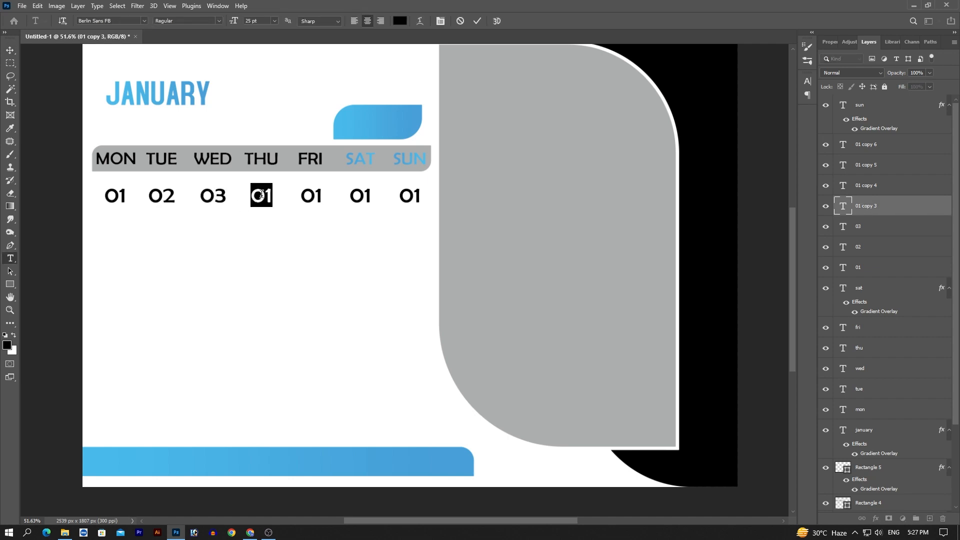
text(04)
key(ctrl+Return)
Change the numbers under "FRI", "SAT" and "SUN" to "05", "06" and "07"
double_click(311, 196)
text(0)
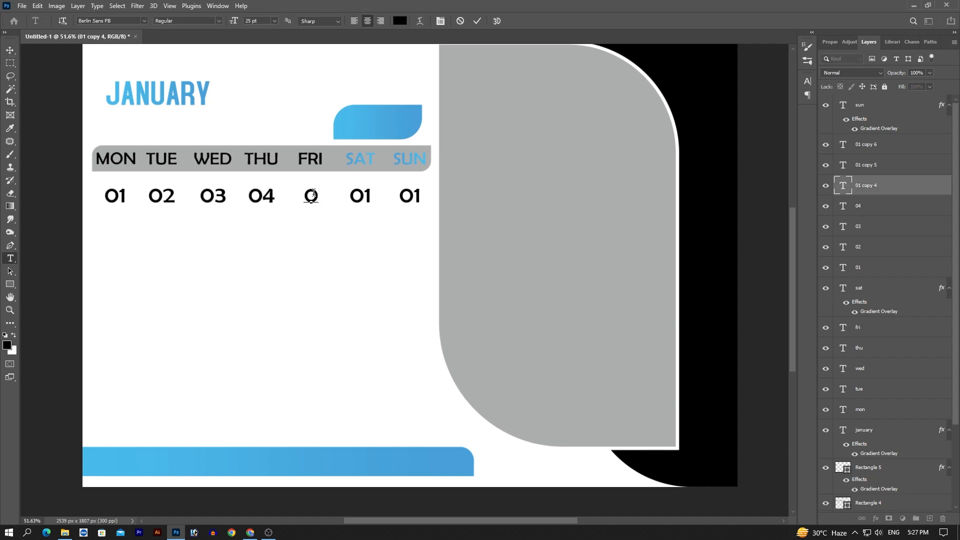
text(5)
key(ctrl+Return)
double_click(361, 197)
text(06)
key(ctrl+Return)
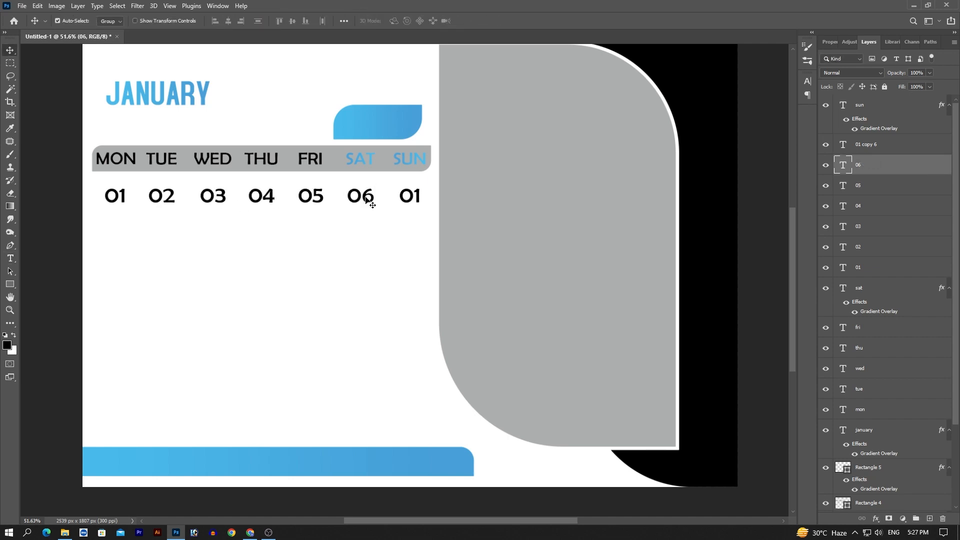
double_click(410, 196)
text(07)
key(ctrl+Return)
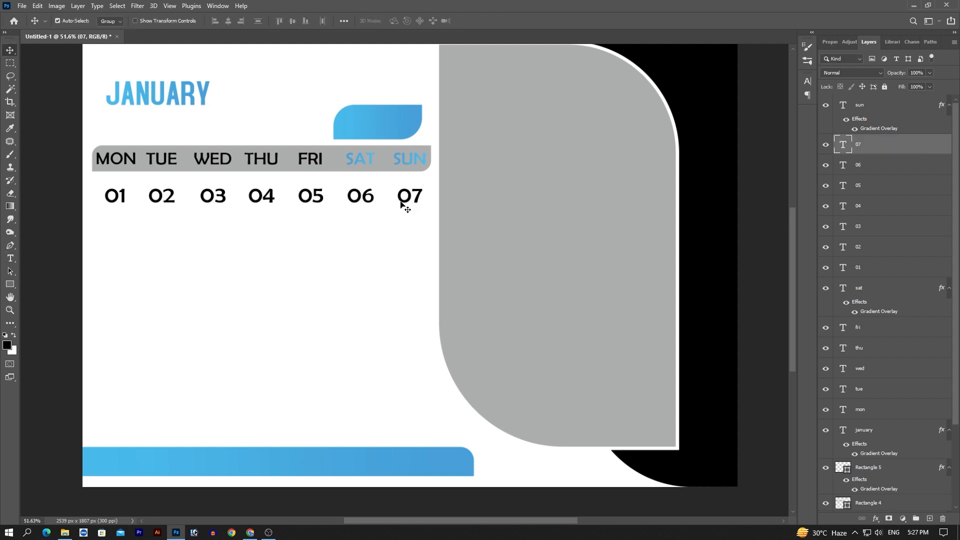
Hide the gray weekday bar and align "01", "02" and "03" horizontally centered with "MON", "TUE" and "WED"
click(825, 502)
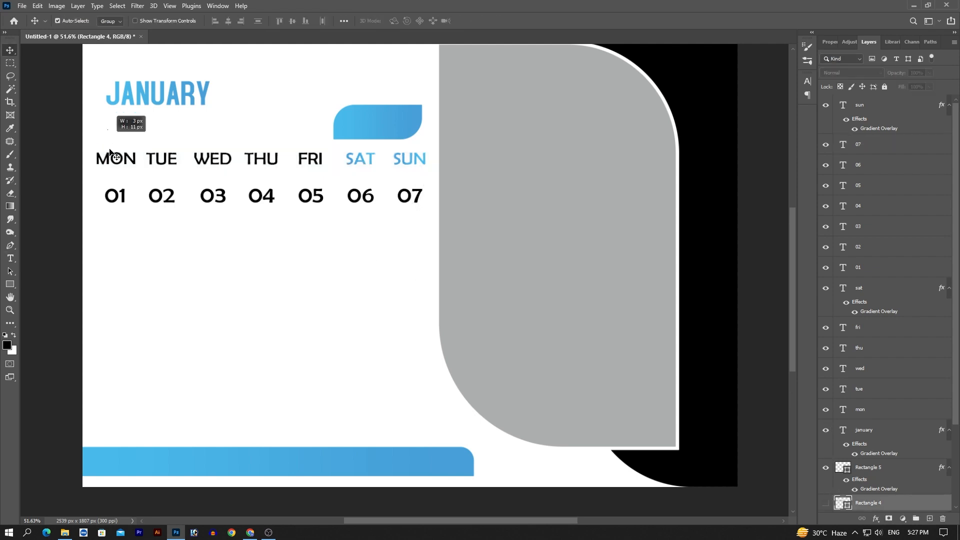
drag(126, 120, 115, 213)
click(230, 22)
drag(160, 133, 167, 234)
click(230, 22)
drag(224, 125, 206, 216)
click(230, 22)
Align "04", "05", "06" and "07" horizontally centered with "THU", "FRI", "SAT" and "SUN"
drag(256, 123, 264, 200)
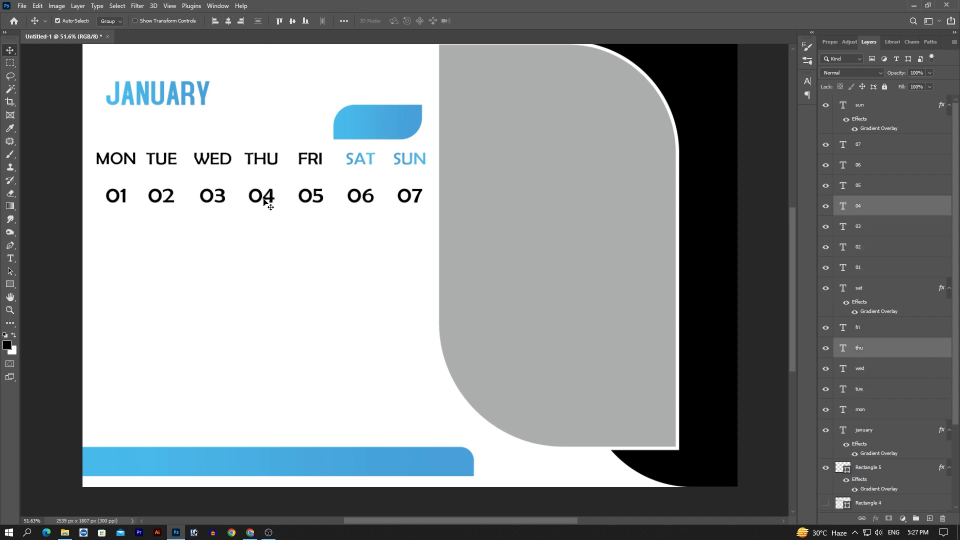
click(229, 22)
drag(299, 129, 314, 196)
click(229, 21)
drag(349, 147, 413, 129)
click(229, 22)
click(228, 22)
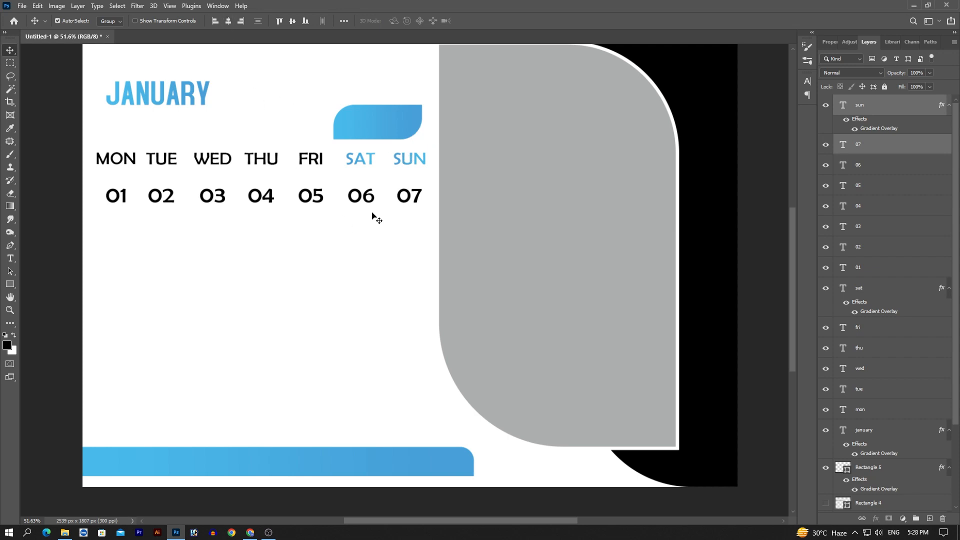
Apply the blue Gradient Overlay to the weekend numbers "06" and "07"
click(374, 199)
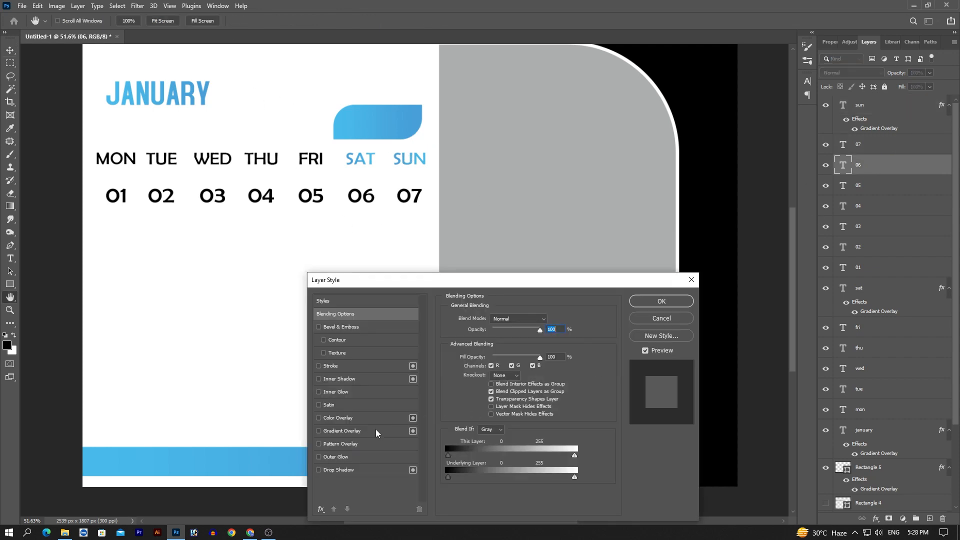
click(376, 433)
click(649, 301)
double_click(873, 148)
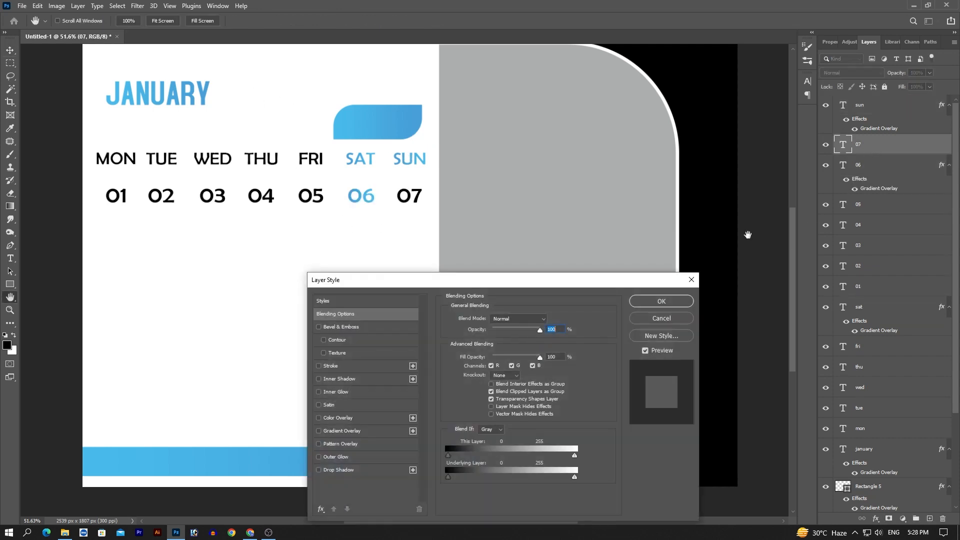
click(372, 431)
click(655, 302)
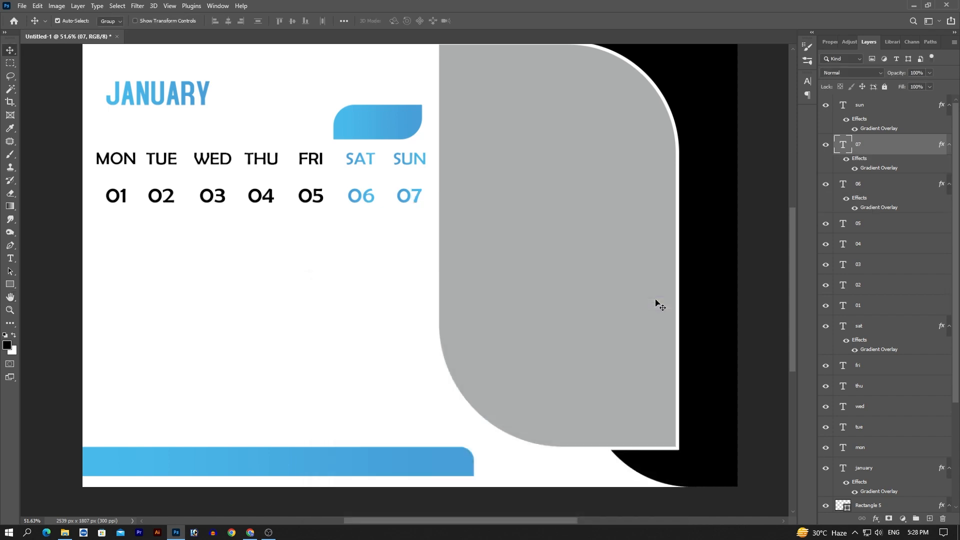
Duplicate the row of numbers "01" to "07" and place the copy directly beneath the original row
click(878, 310)
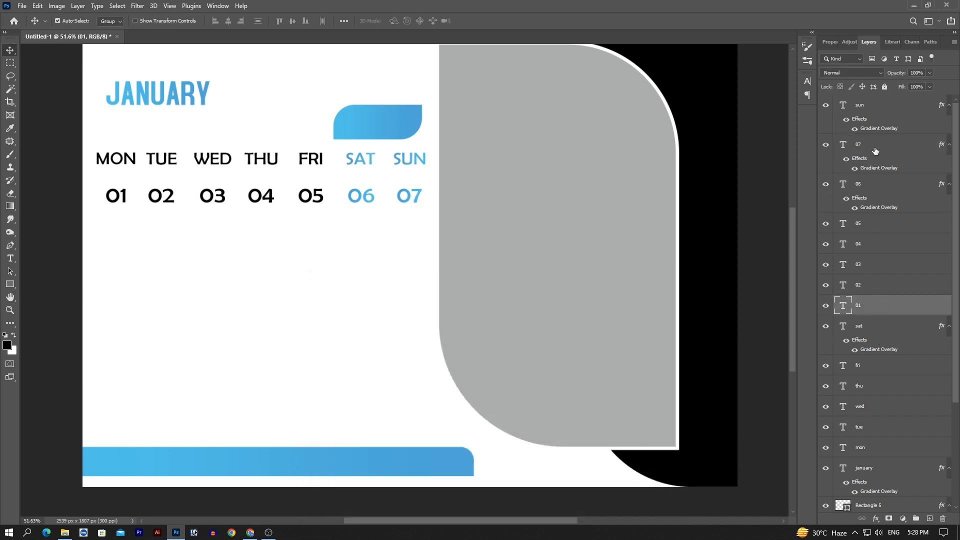
shift+click(875, 149)
key(ctrl+t)
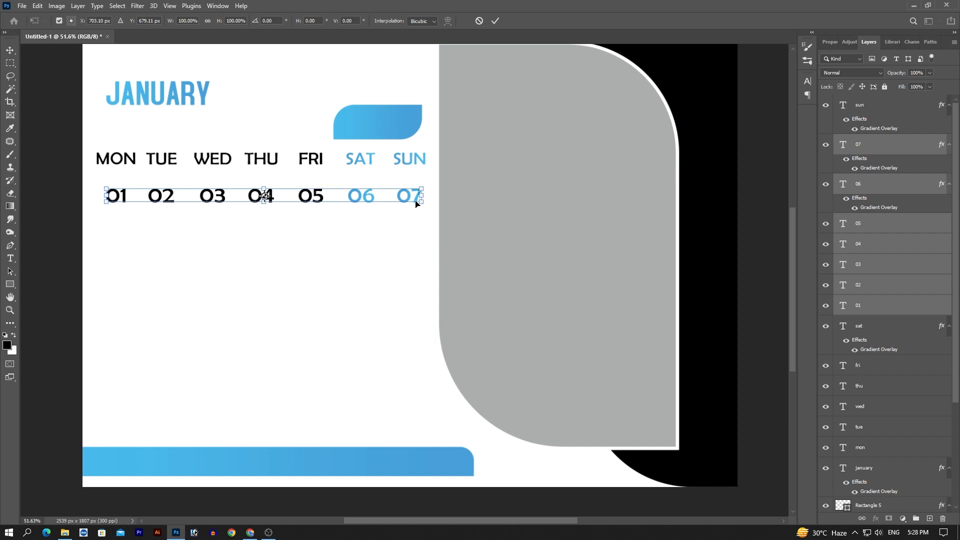
key(Return)
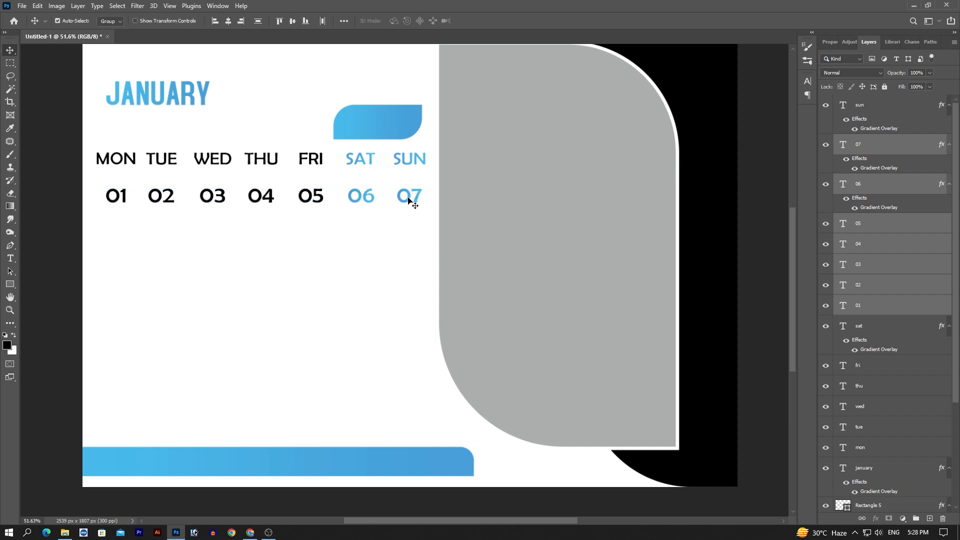
drag(365, 200, 371, 235)
Apply the blue Gradient Overlay to the second-row number under "SAT"
double_click(365, 231)
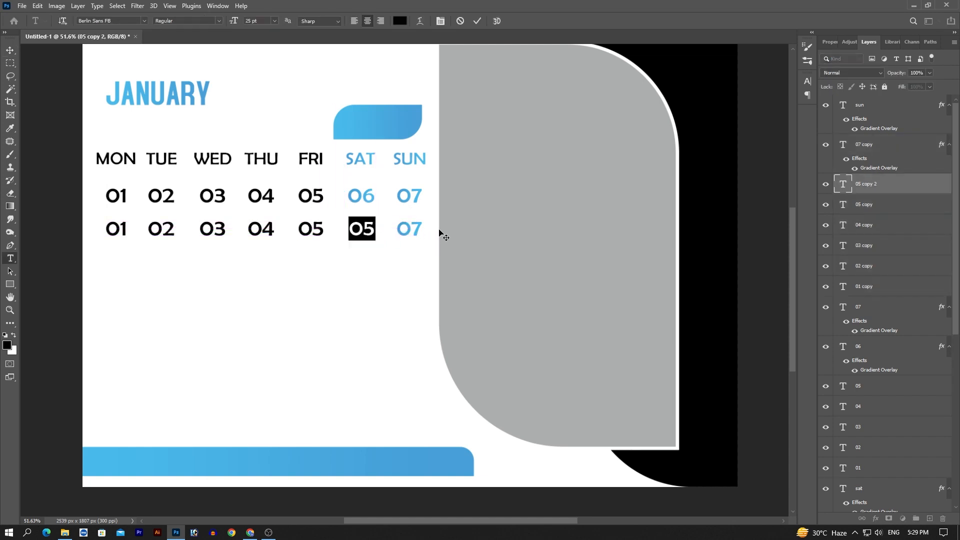
click(478, 21)
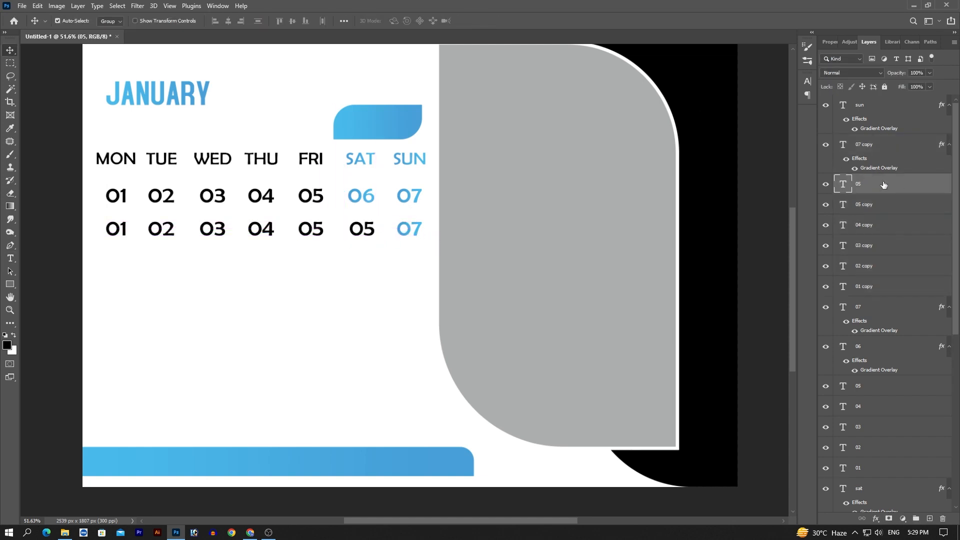
double_click(895, 190)
click(357, 430)
click(655, 302)
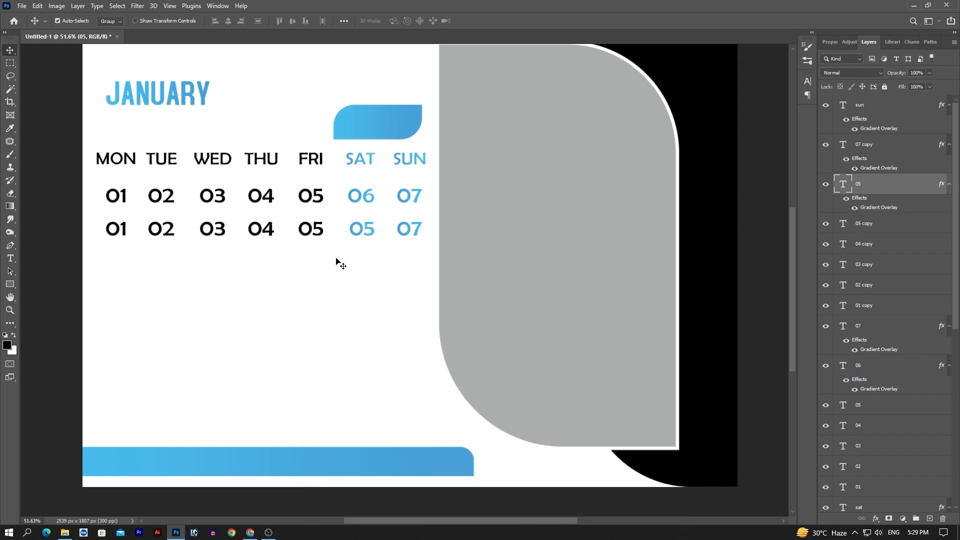
Change the second-row numbers under "MON", "TUE" and "WED" to "08", "09" and "10"
double_click(126, 228)
text(08)
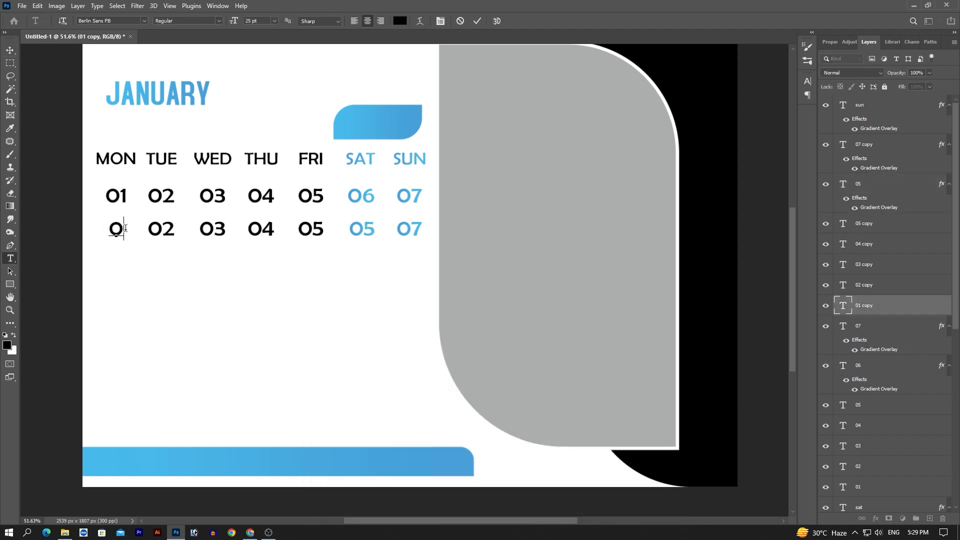
key(ctrl+Return)
double_click(161, 229)
text(09)
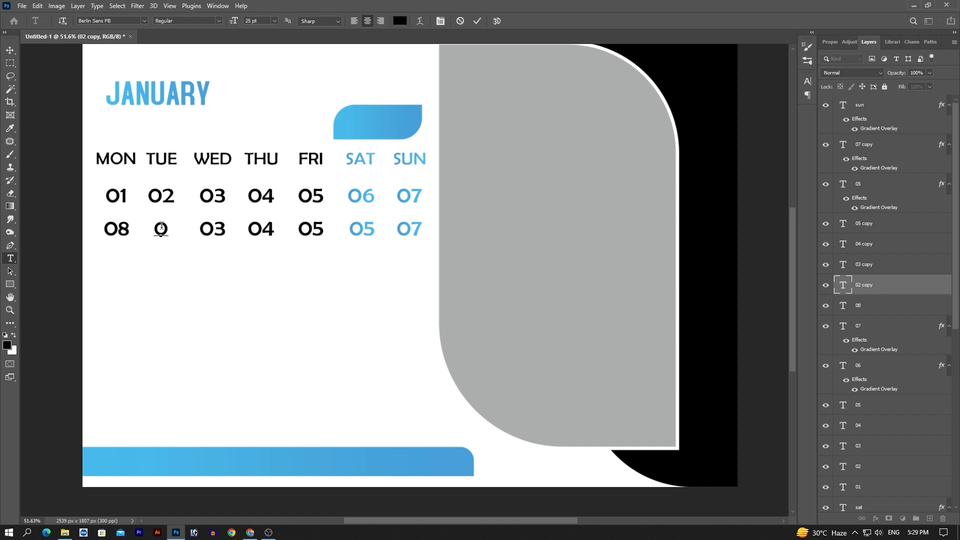
key(ctrl+Return)
double_click(220, 229)
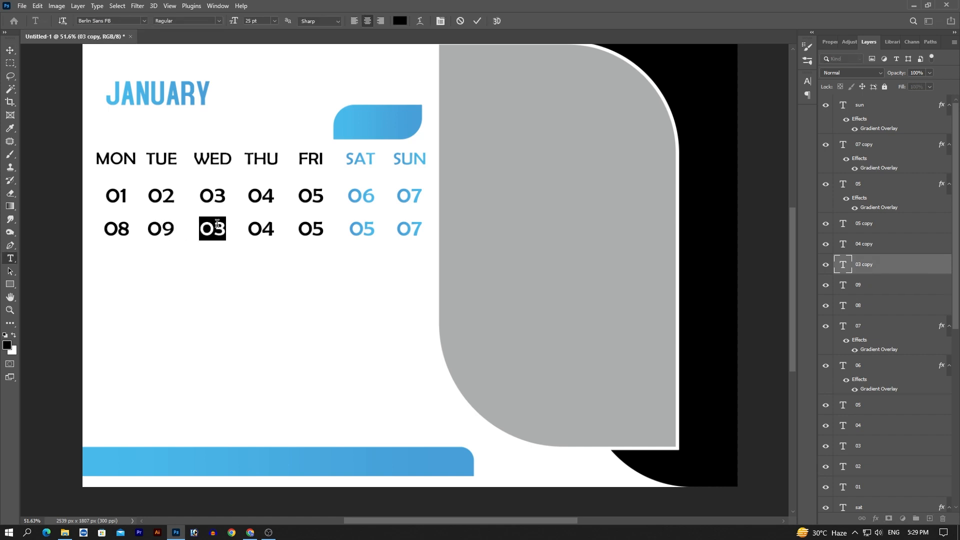
text(10)
key(ctrl+Return)
Change the second-row numbers under "THU" and "FRI" to "11" and "12"
double_click(260, 229)
text(1)
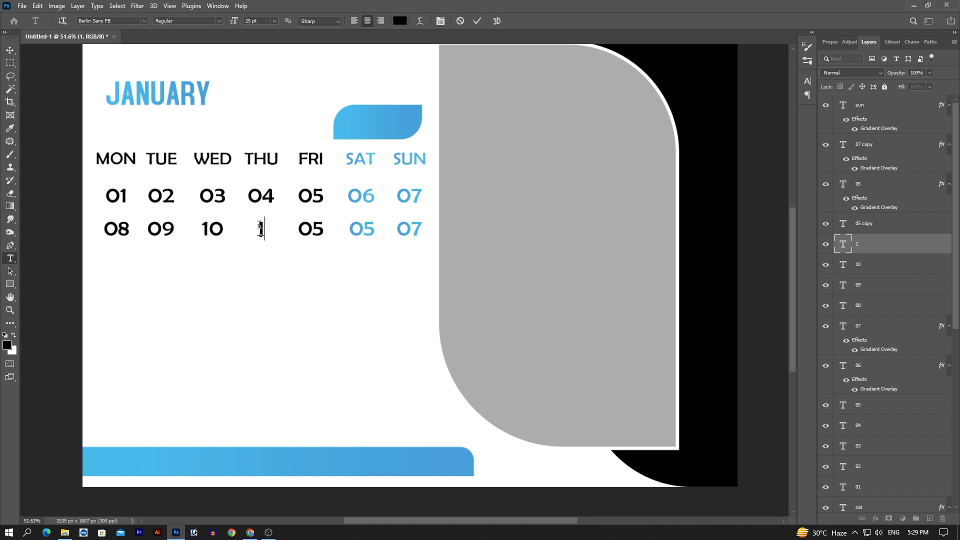
text(1)
key(ctrl+Return)
double_click(311, 229)
text(12)
key(ctrl+Return)
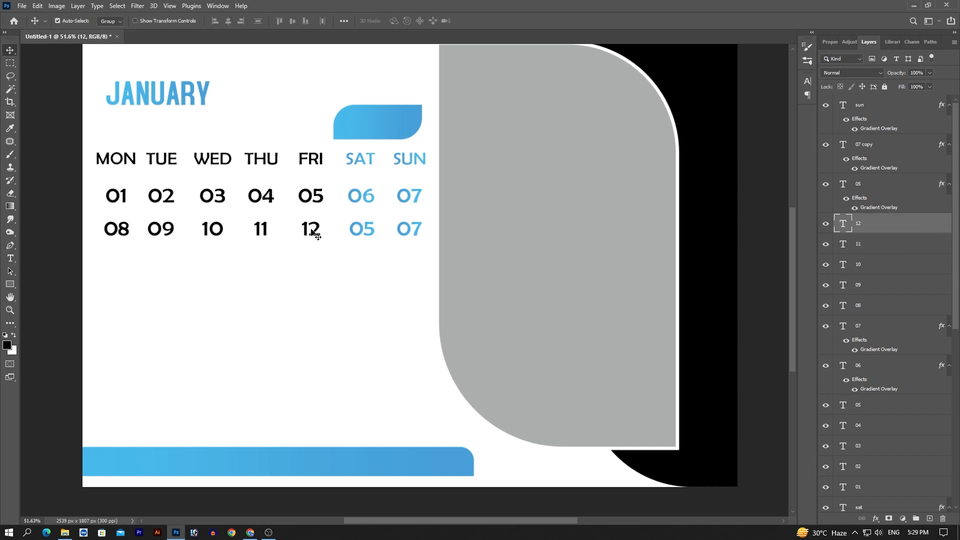
Change the second-row weekend numbers under "SAT" and "SUN" to "13" and "14"
double_click(362, 229)
text(13)
key(ctrl+Return)
click(404, 229)
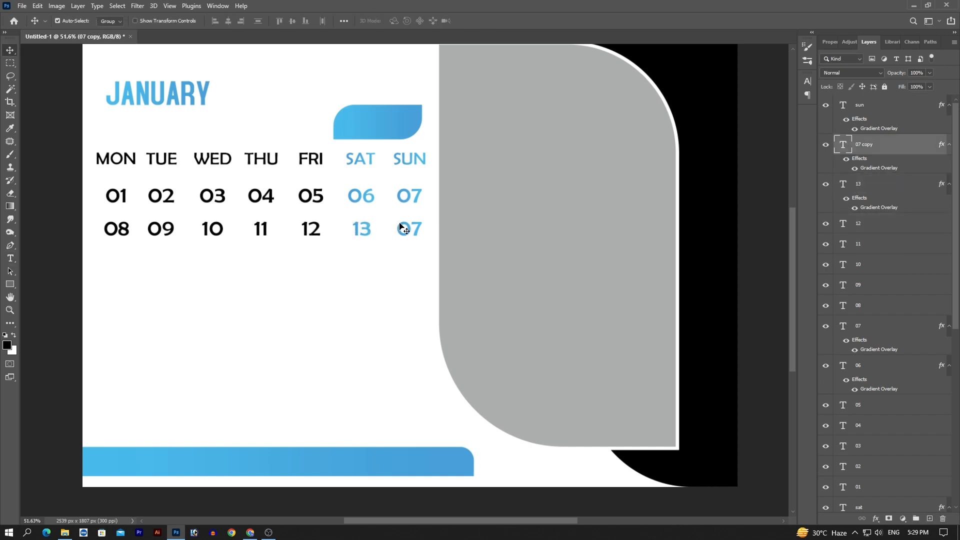
double_click(400, 226)
text(14)
key(ctrl+Return)
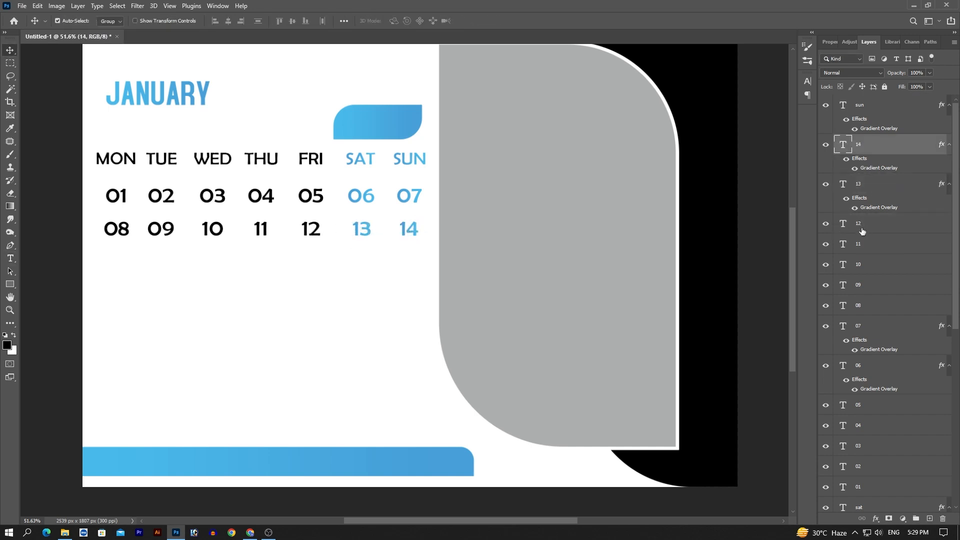
Duplicate the second row of date numbers and place the copy directly beneath it as the third row
click(126, 232)
shift+click(417, 233)
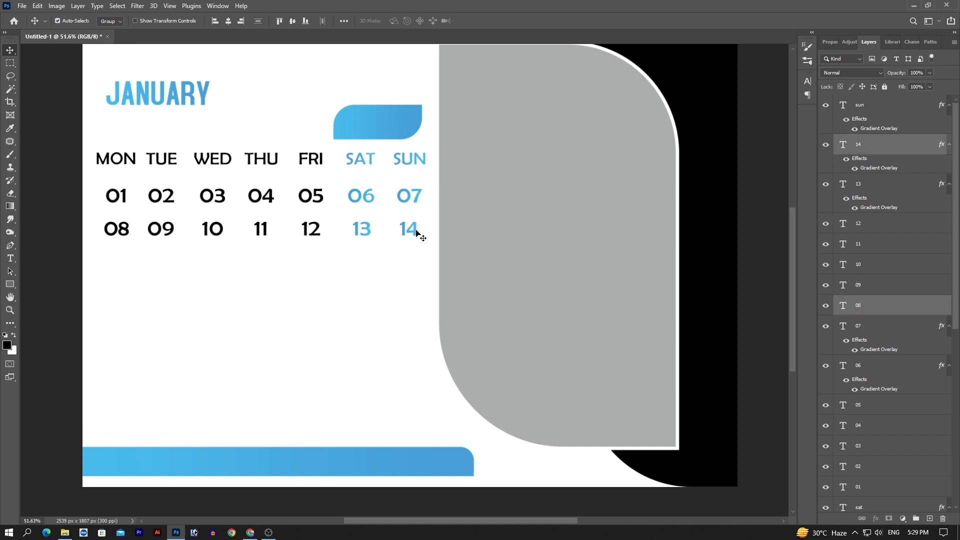
key(ctrl+z)
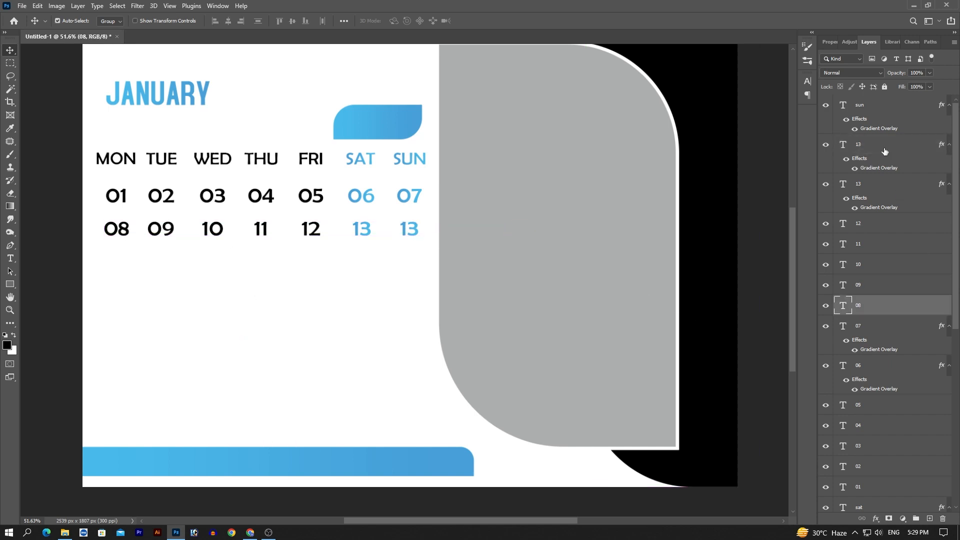
shift+click(884, 150)
drag(411, 234, 411, 264)
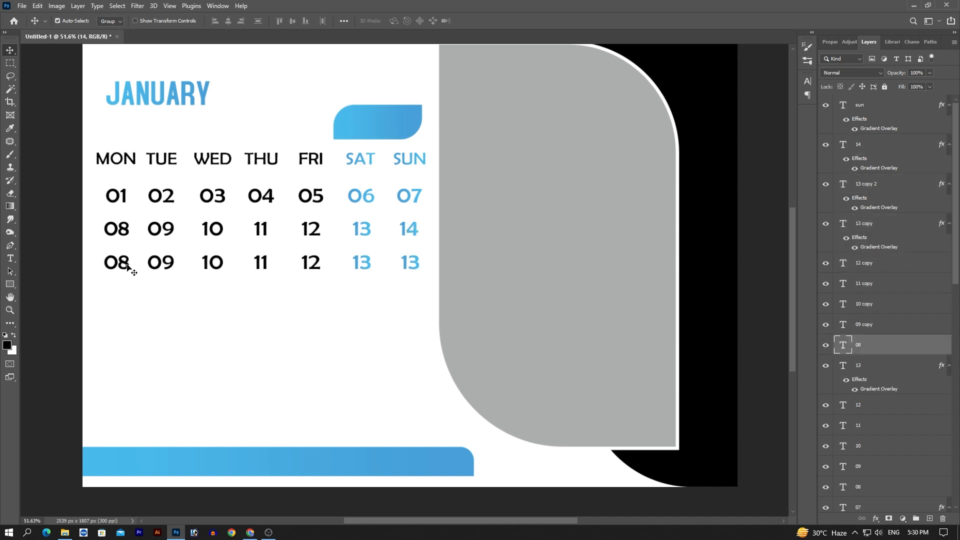
Change the third-row numbers under "MON", "TUE" and "WED" to "15", "16" and "17"
double_click(117, 262)
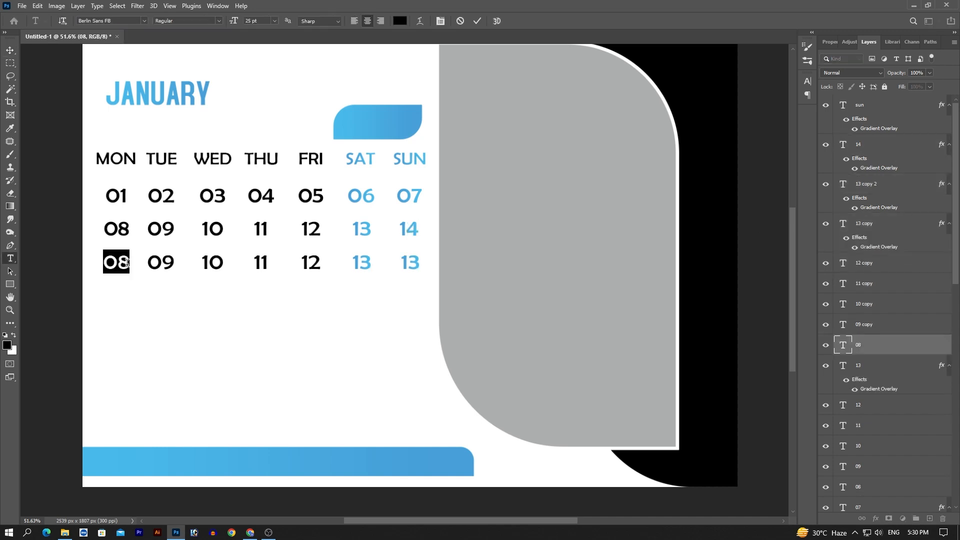
text(15)
key(ctrl+Return)
double_click(161, 262)
click(158, 259)
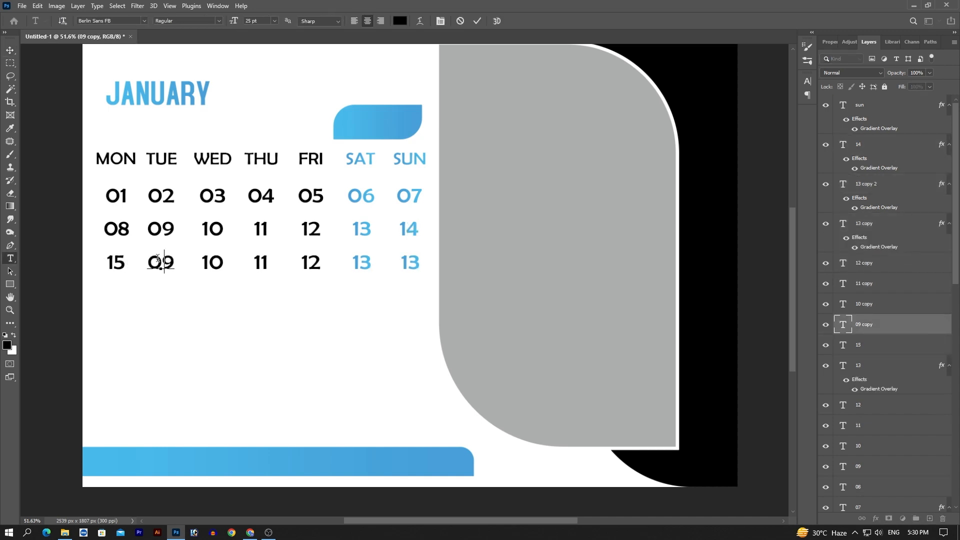
key(ctrl+a)
text(16)
key(ctrl+Return)
double_click(212, 262)
text(17)
key(ctrl+Return)
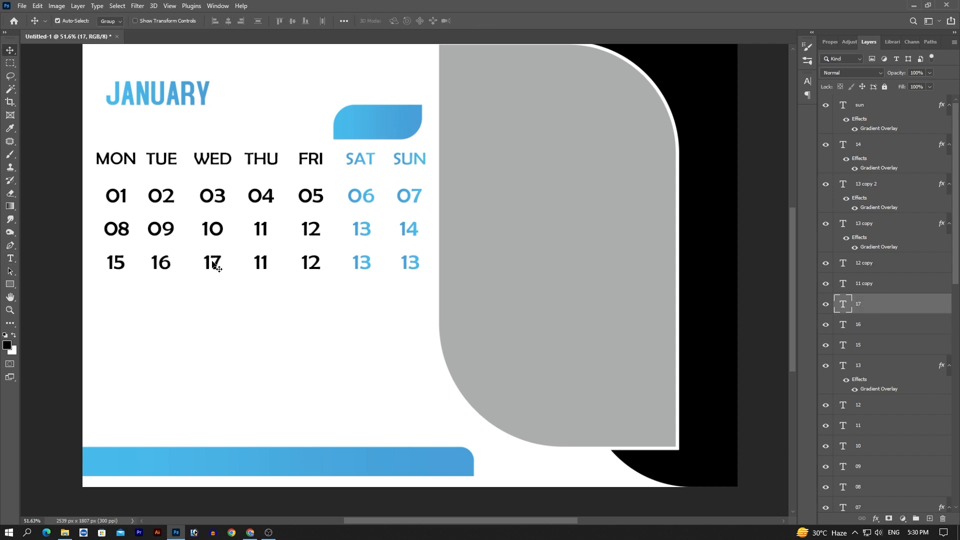
Change the third-row numbers under "THU" and "FRI" to "18" and "19"
double_click(262, 265)
text(18)
key(ctrl+Return)
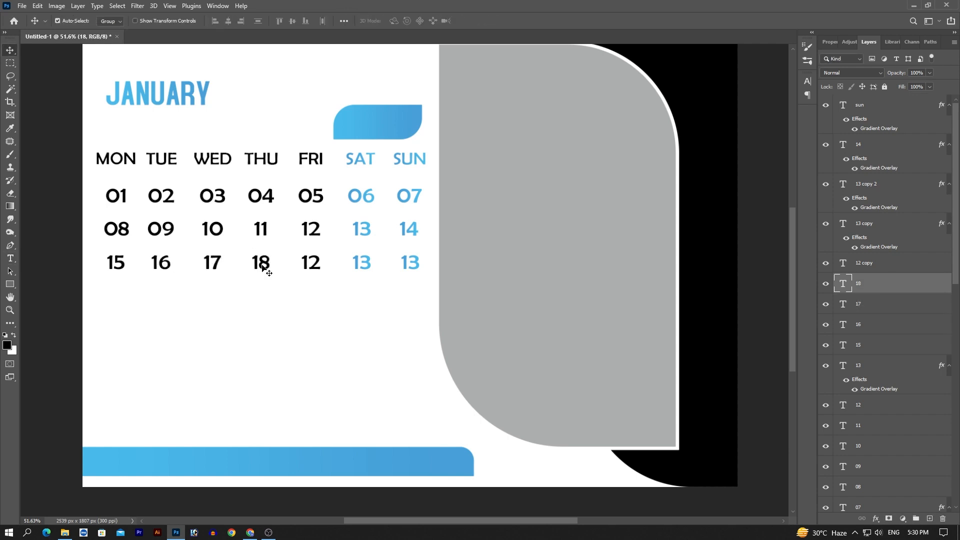
double_click(304, 265)
text(19)
key(ctrl+Return)
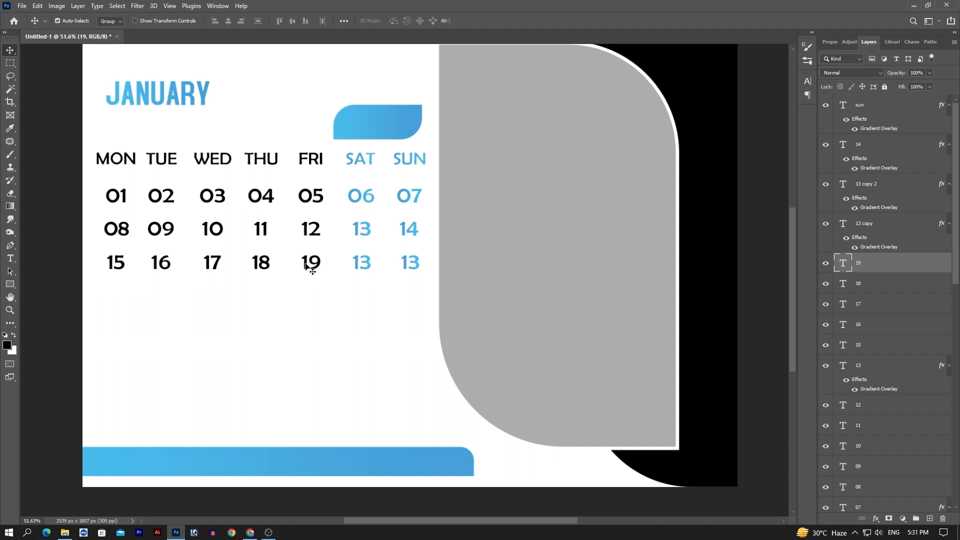
Change the third-row weekend numbers under "SAT" and "SUN" to "20" and "21"
double_click(357, 268)
text(20)
key(ctrl+Return)
double_click(410, 262)
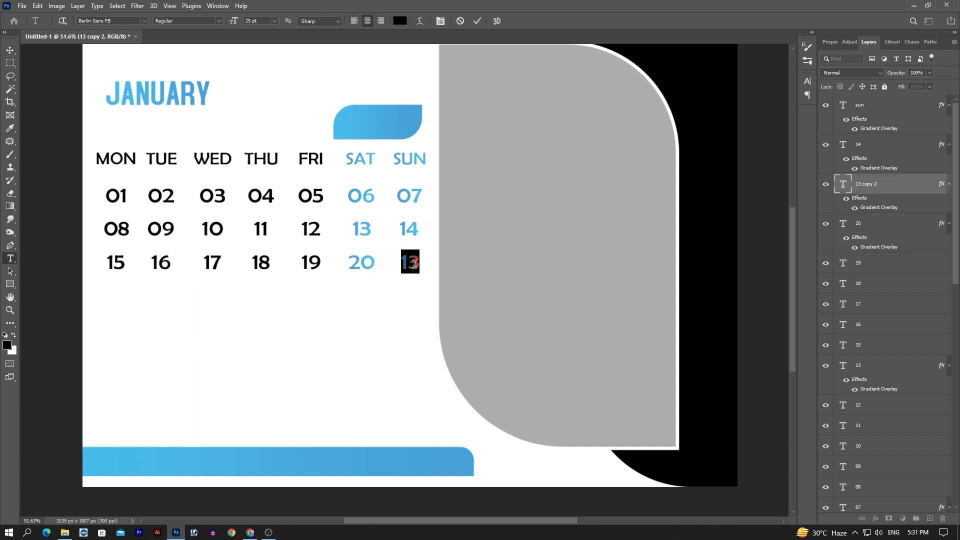
text(21)
key(ctrl+Return)
click(402, 278)
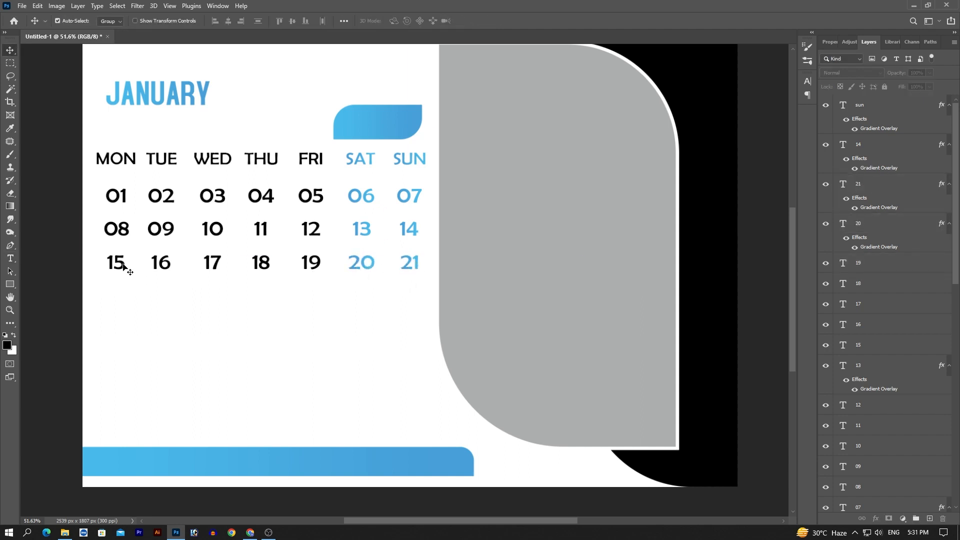
Duplicate the third row of date numbers and place the copy directly beneath it as the fourth row
click(895, 345)
shift+click(886, 188)
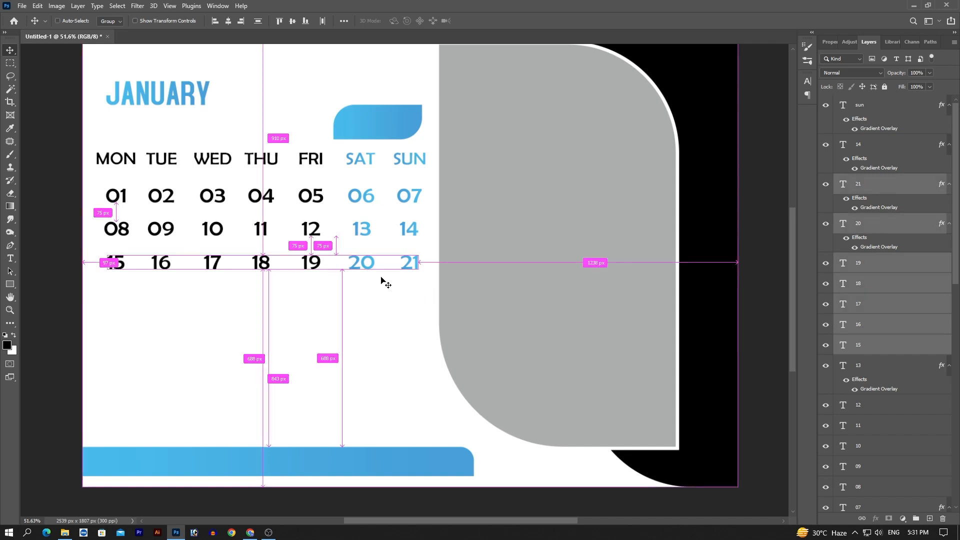
drag(409, 263, 419, 296)
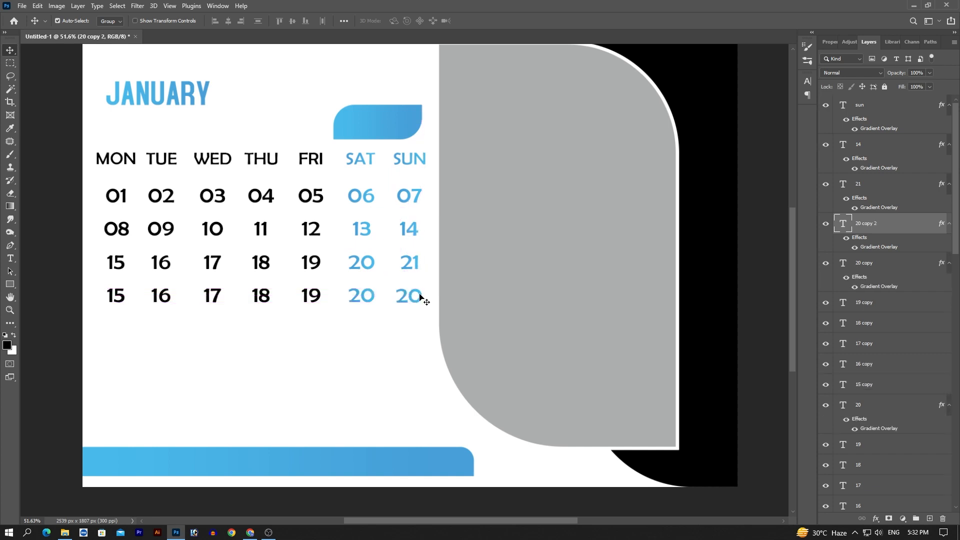
Change the fourth-row numbers under "MON", "TUE" and "WED" to "22", "23" and "24"
double_click(114, 298)
text(22)
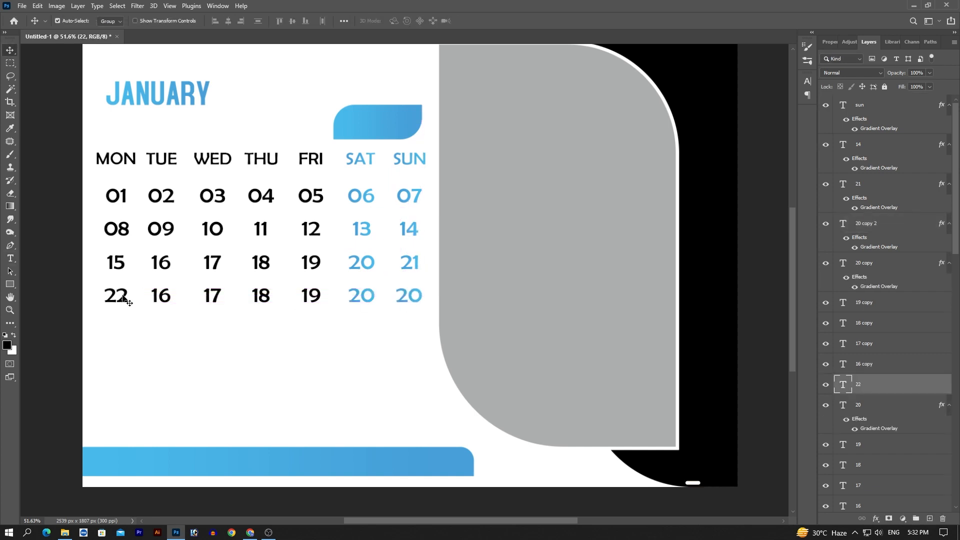
double_click(155, 296)
text(23)
key(ctrl+Return)
double_click(212, 296)
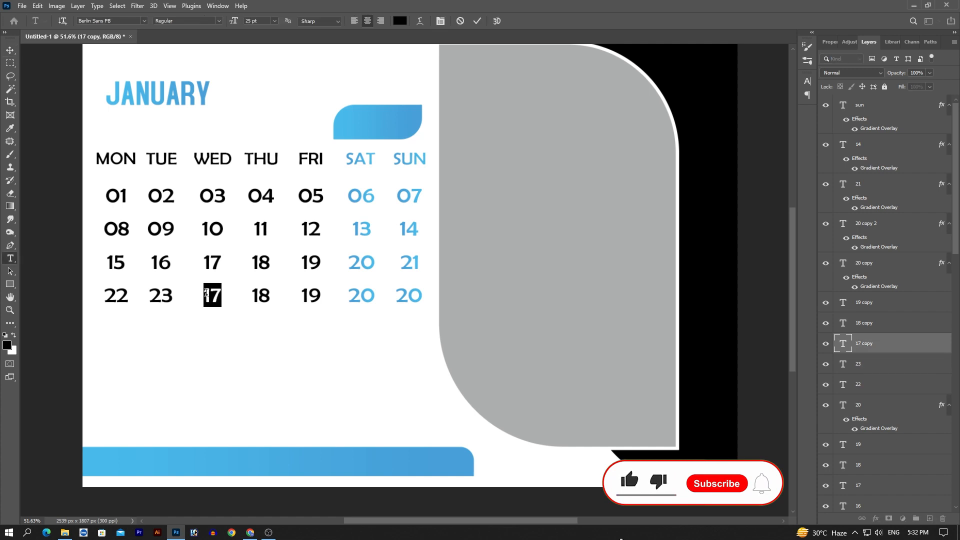
text(24)
key(ctrl+Return)
Change the fourth-row numbers under "THU" and "FRI" to "25" and "26"
double_click(260, 296)
text(25)
key(ctrl+Return)
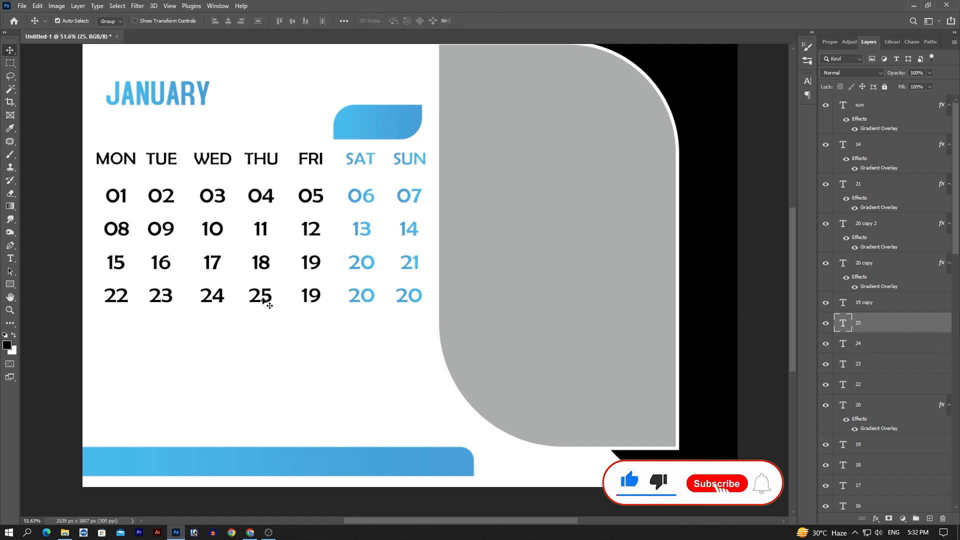
double_click(308, 295)
text(26)
key(ctrl+Return)
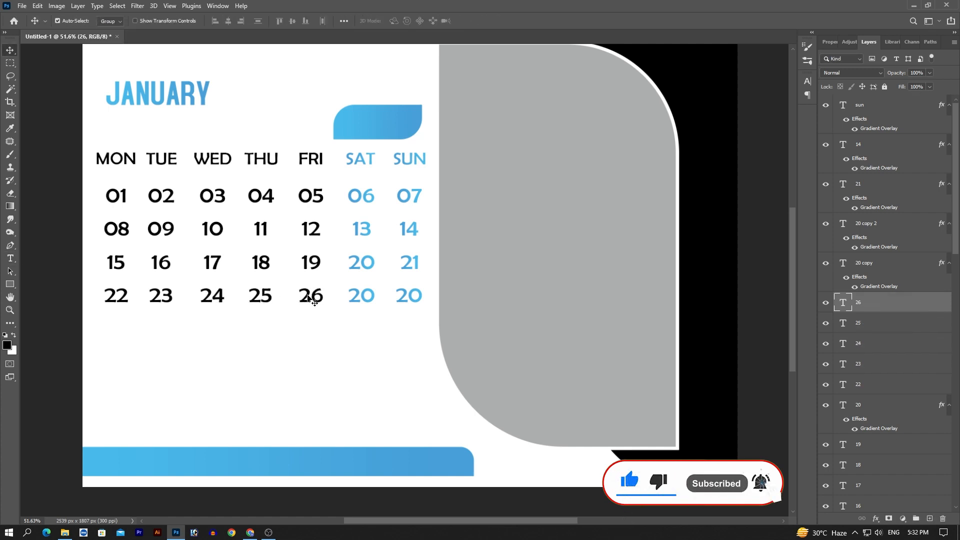
Change the fourth-row weekend numbers under "SAT" and "SUN" to "27" and "28"
double_click(361, 296)
text(27)
key(ctrl+Return)
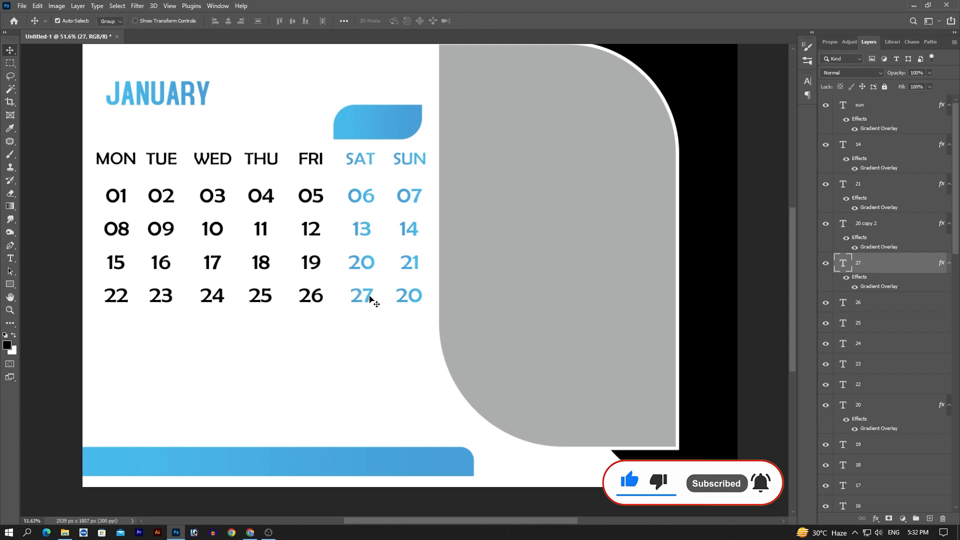
double_click(406, 299)
text(28)
key(ctrl+Return)
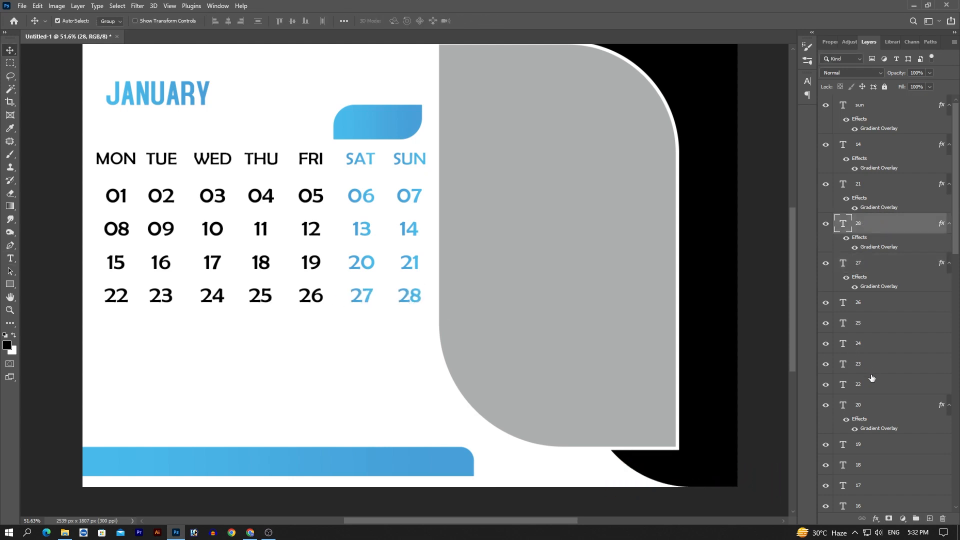
Duplicate the numbers "22", "23" and "24" and place the copies directly beneath them as the fifth row
click(123, 296)
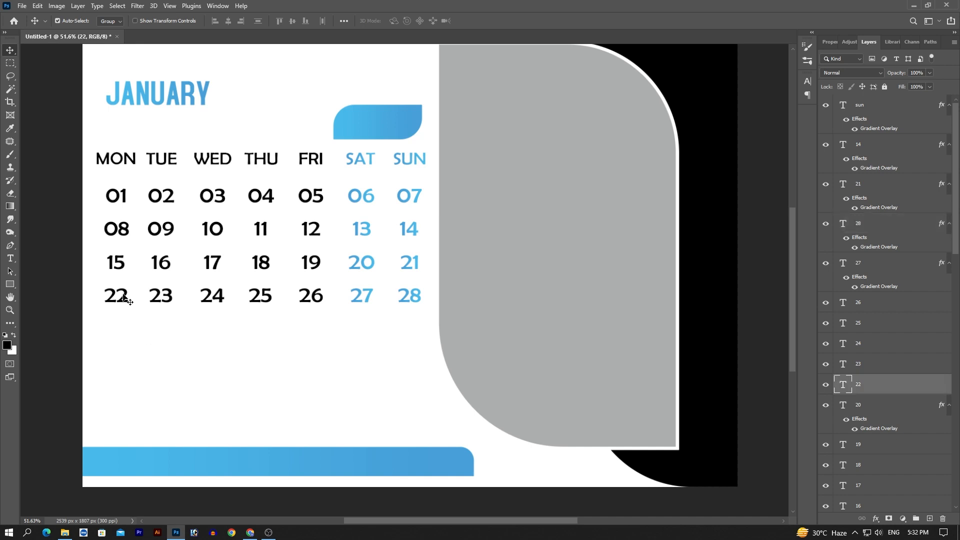
shift+click(868, 328)
drag(268, 297, 268, 330)
Change the fifth-row numbers under "MON", "TUE" and "WED" to "29", "30" and "31"
double_click(126, 323)
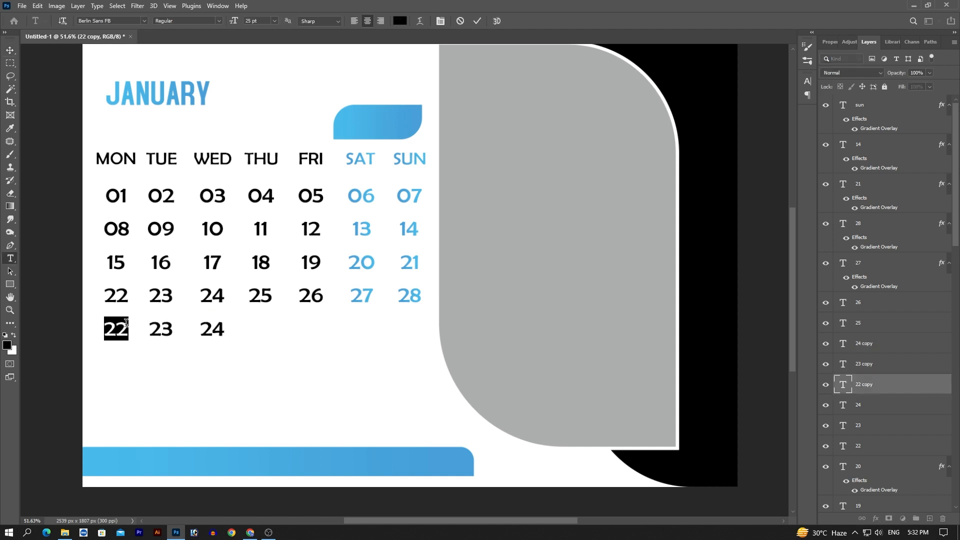
text(29)
key(ctrl+Return)
double_click(159, 328)
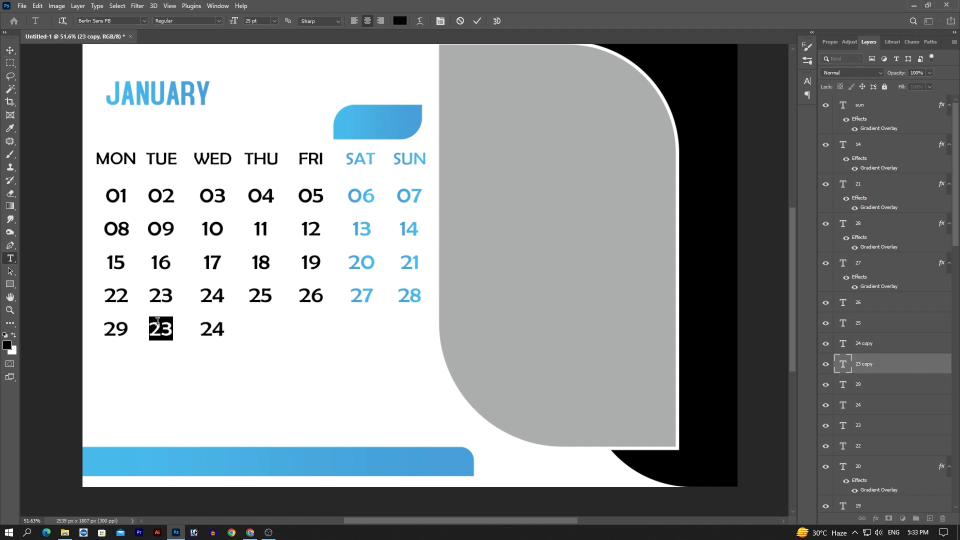
text(30)
key(ctrl+Return)
double_click(214, 330)
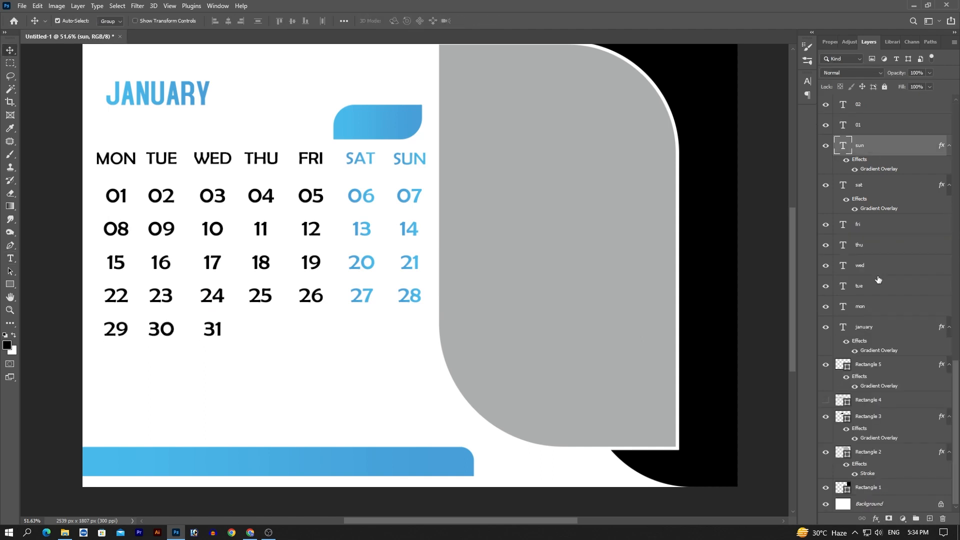
Distribute the seven weekday headings from "MON" to "SUN" evenly across the row
shift+click(874, 314)
scroll(399, 267, up, 1)
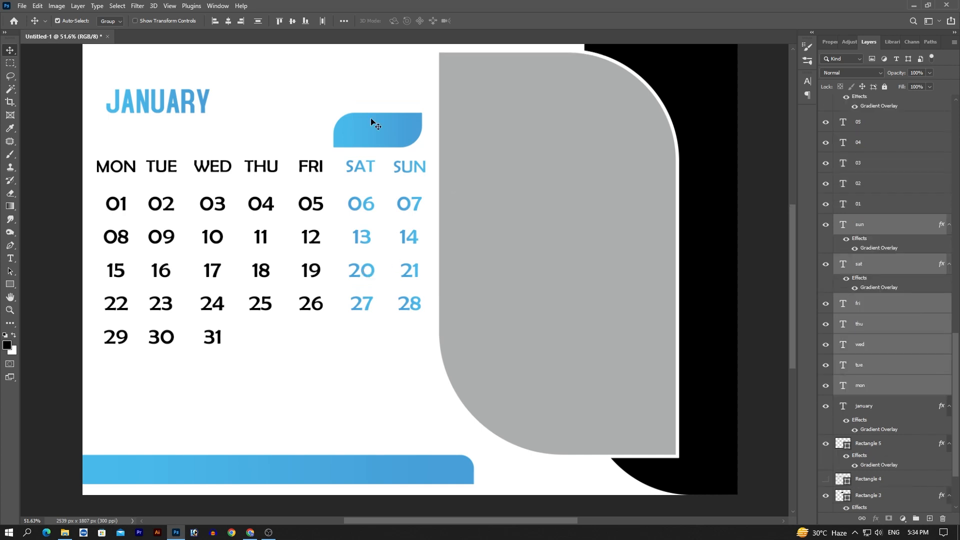
click(258, 21)
click(323, 21)
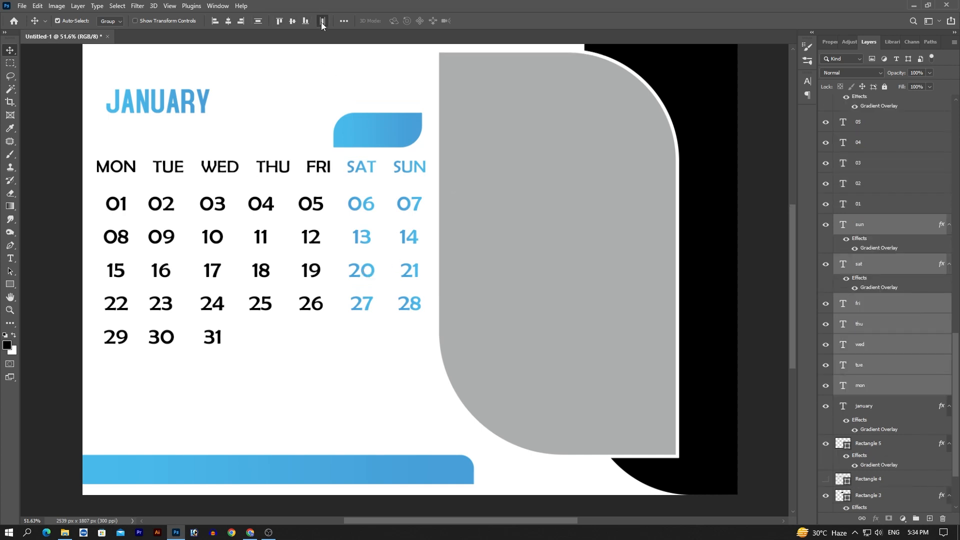
click(290, 22)
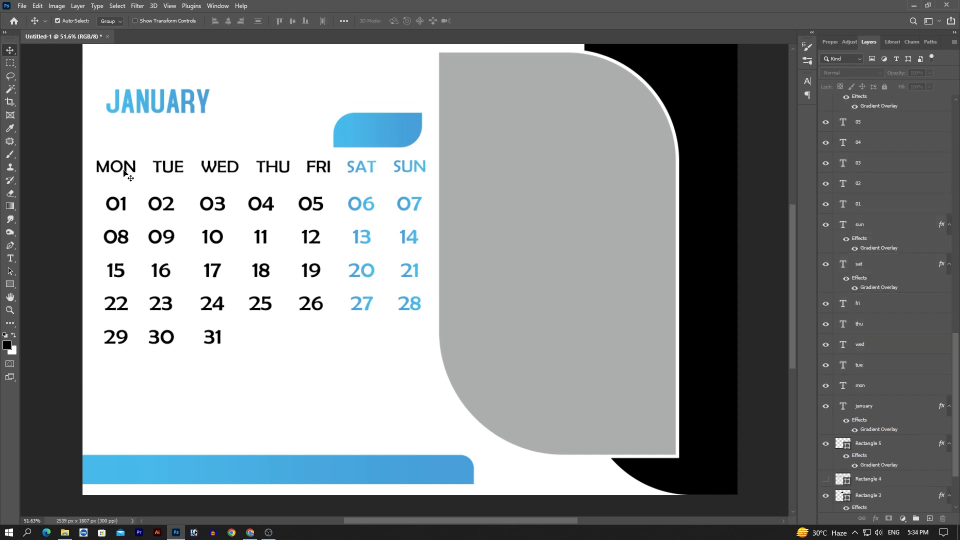
Centre the date numbers under their headings in the "MON", "TUE", "WED" and "THU" columns by aligning each column horizontally
drag(124, 171, 132, 336)
drag(161, 150, 173, 350)
click(227, 22)
drag(210, 150, 220, 350)
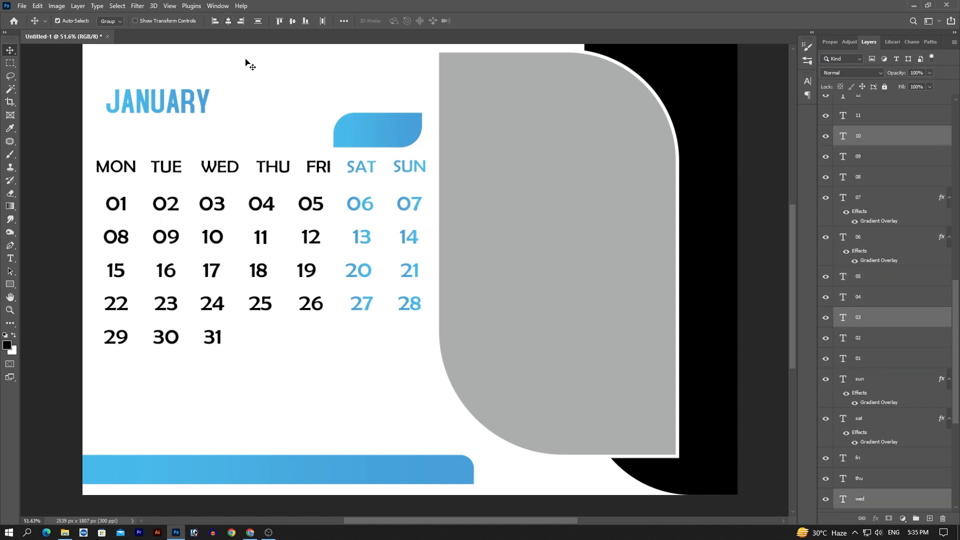
click(228, 21)
drag(264, 144, 275, 330)
click(228, 21)
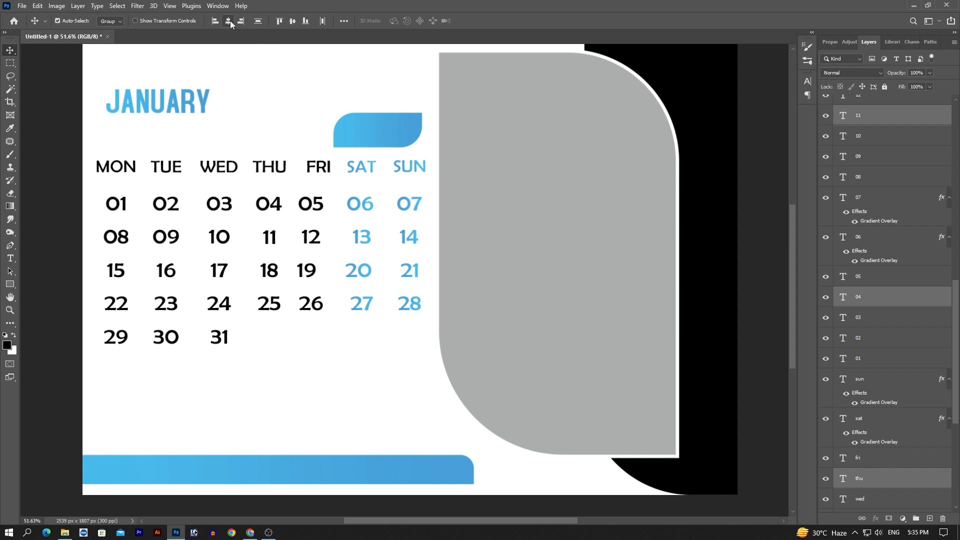
Centre-align the heading and date numbers in each of the "FRI", "SAT" and "SUN" columns
drag(329, 143, 328, 330)
click(228, 21)
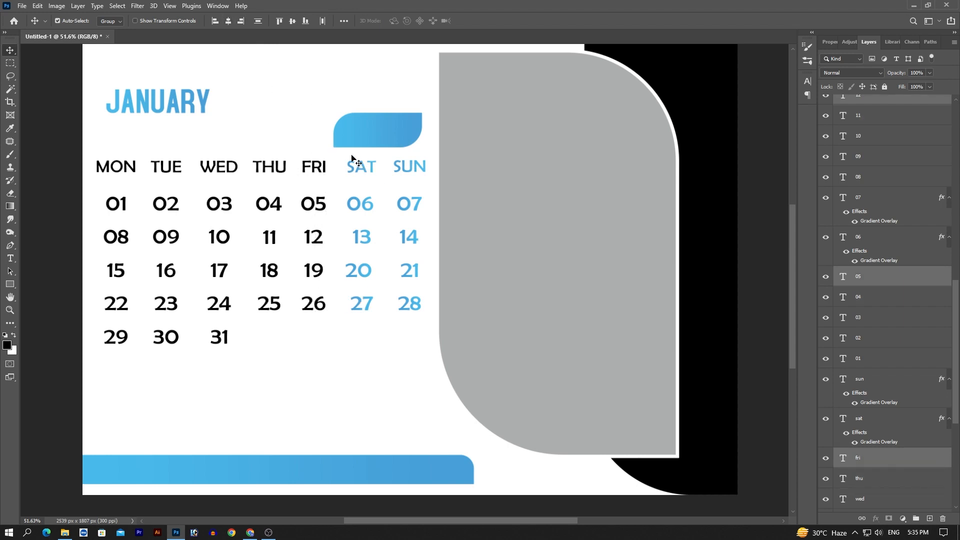
drag(352, 153, 380, 324)
click(228, 21)
drag(398, 155, 423, 331)
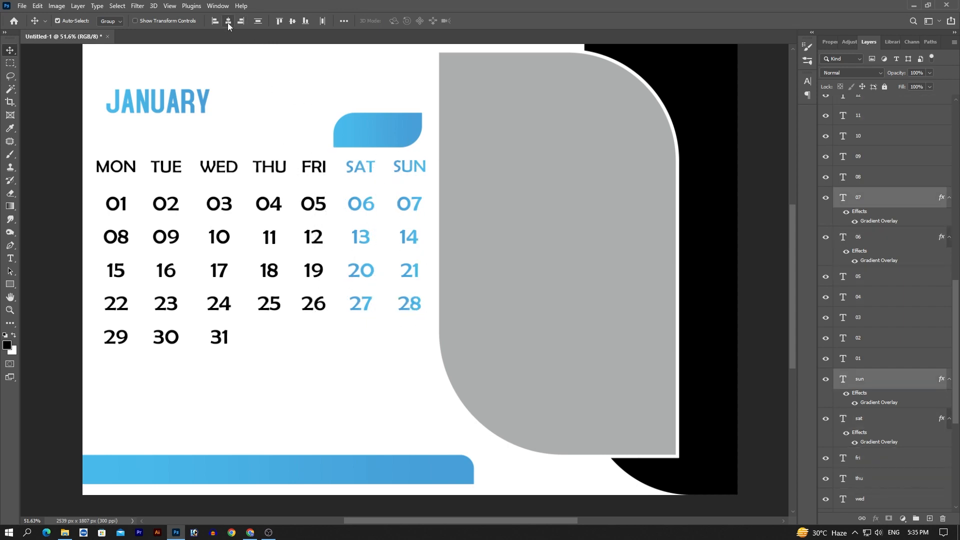
click(228, 21)
click(289, 113)
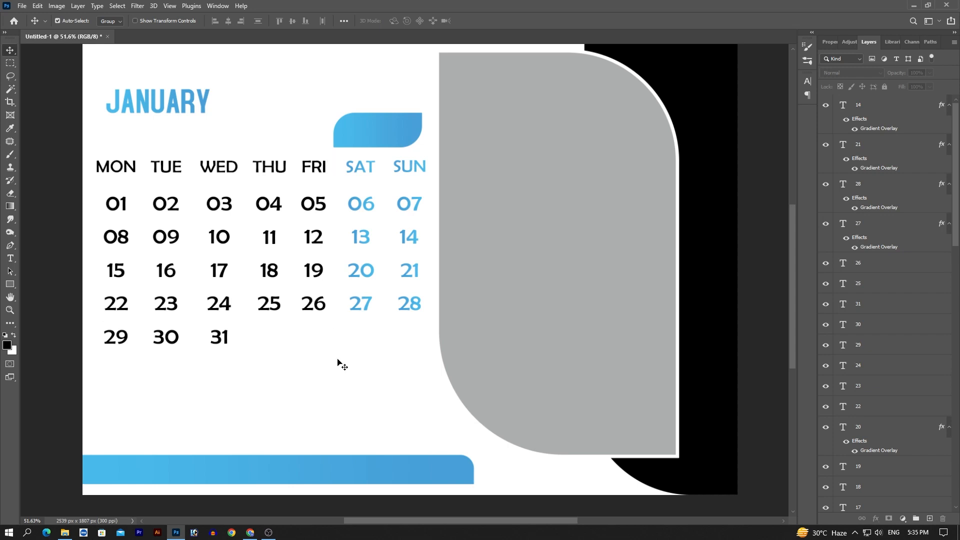
Show the hidden gray bar behind the weekday headings and scale the bar, headings and dates together to about 96.5%
scroll(876, 385, down, 10)
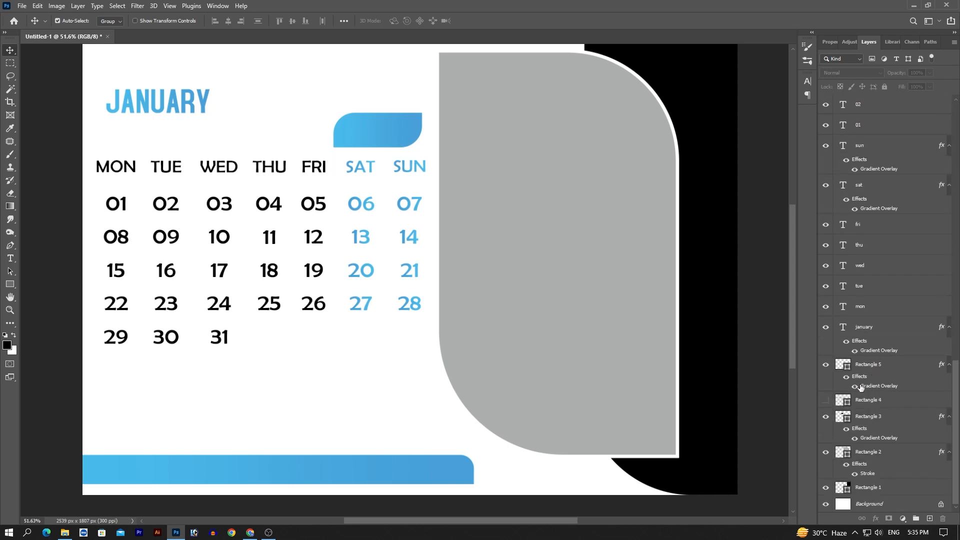
click(826, 401)
scroll(885, 375, up, 5)
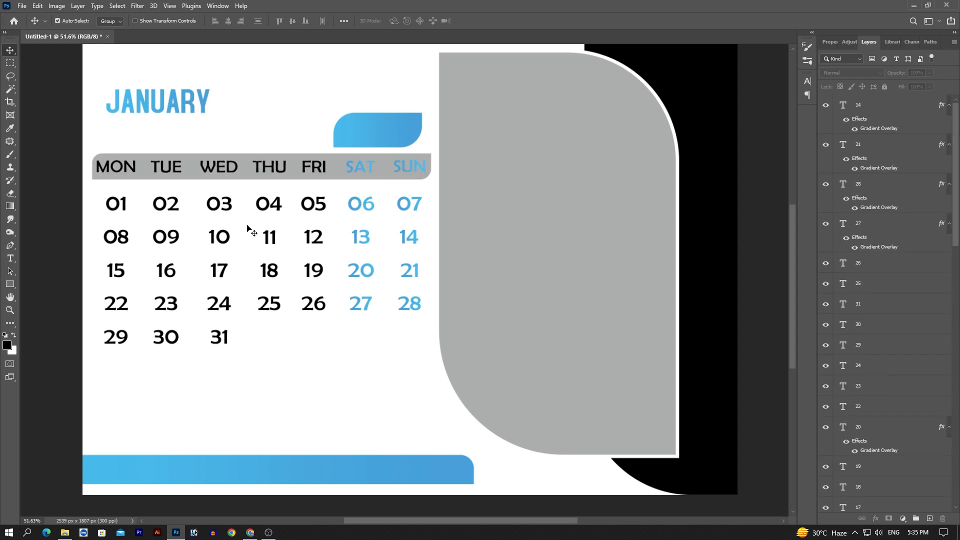
drag(90, 156, 422, 352)
key(ctrl)
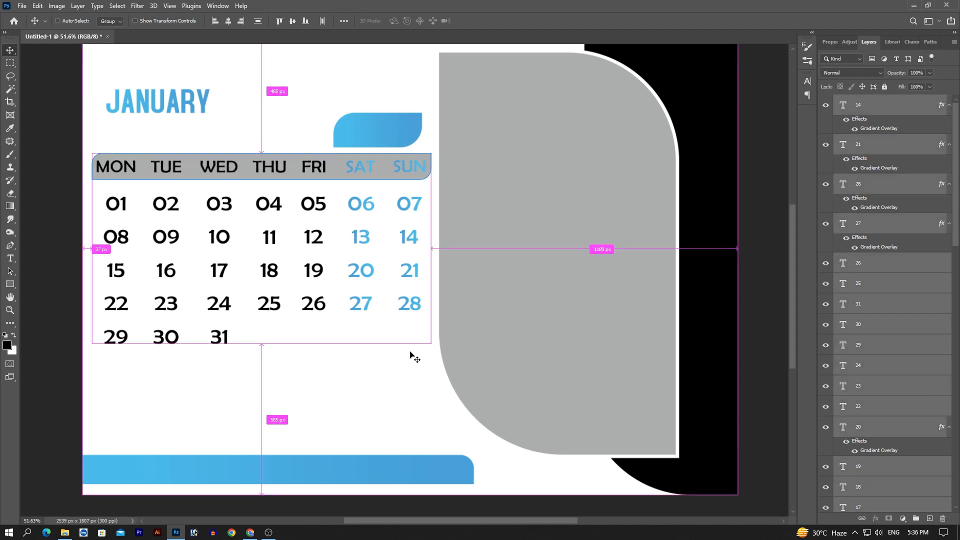
key(ctrl+t)
drag(431, 154, 380, 175)
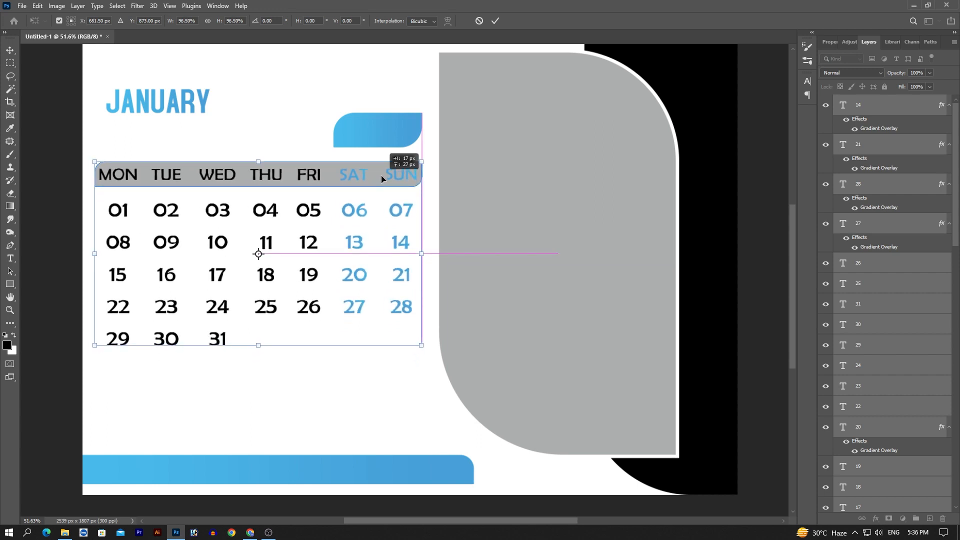
key(Return)
Move the small blue shape and the calendar grid down, leaving the blue shape just above the gray weekday bar's right end
drag(351, 133, 363, 137)
drag(96, 126, 372, 379)
drag(363, 136, 365, 164)
click(341, 130)
scroll(340, 132, up, 1)
Add the text "2024" over the small blue shape and set its font to Swis721 Hv BT Heavy
click(10, 258)
click(353, 191)
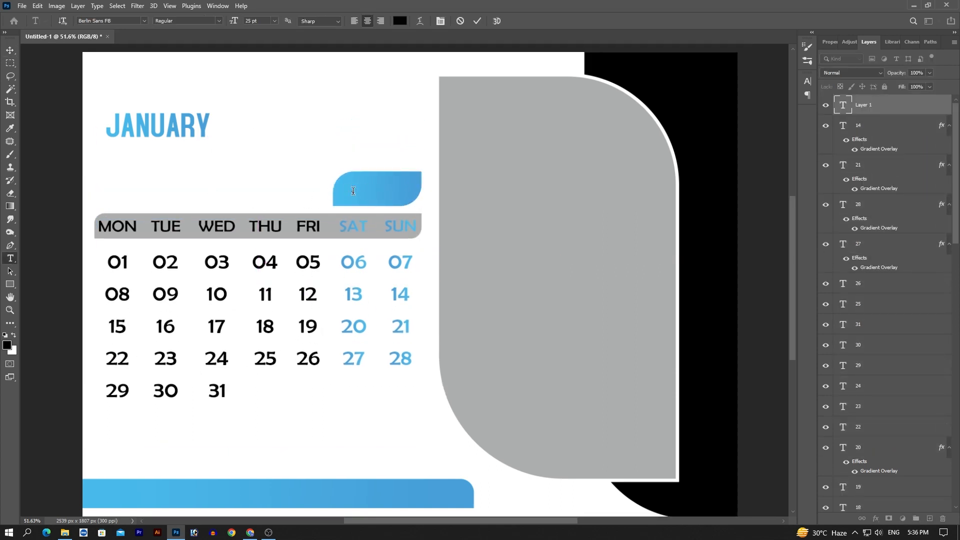
text(2024)
key(ctrl+a)
click(126, 21)
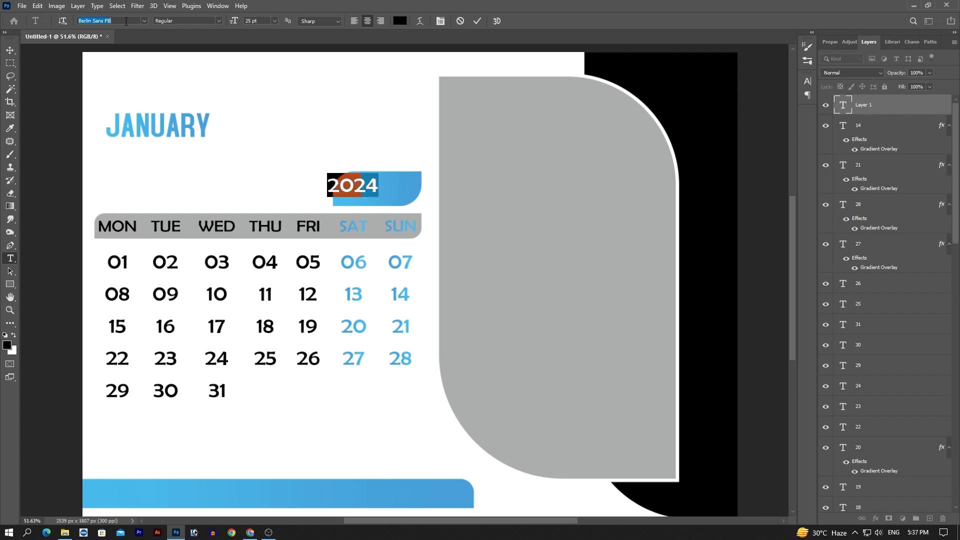
text(swis)
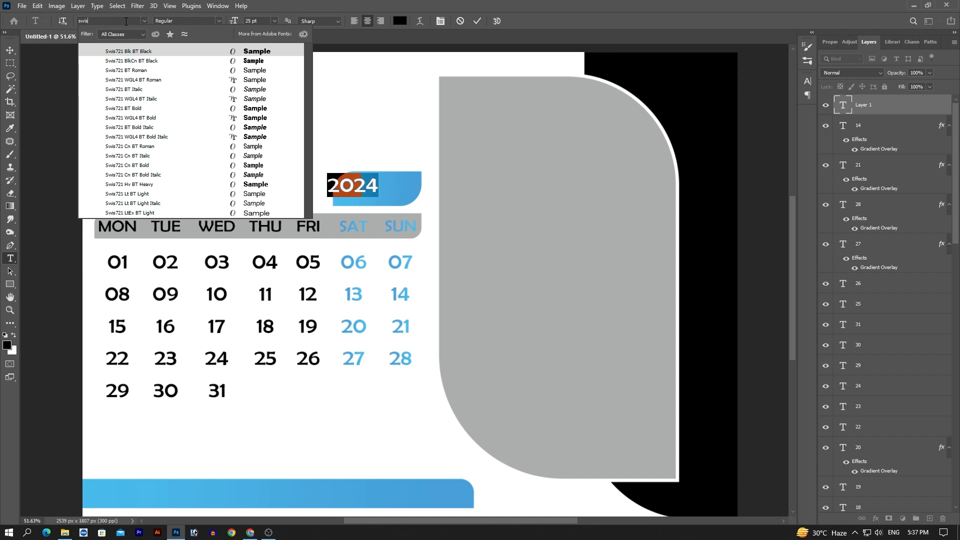
text( 721 hv)
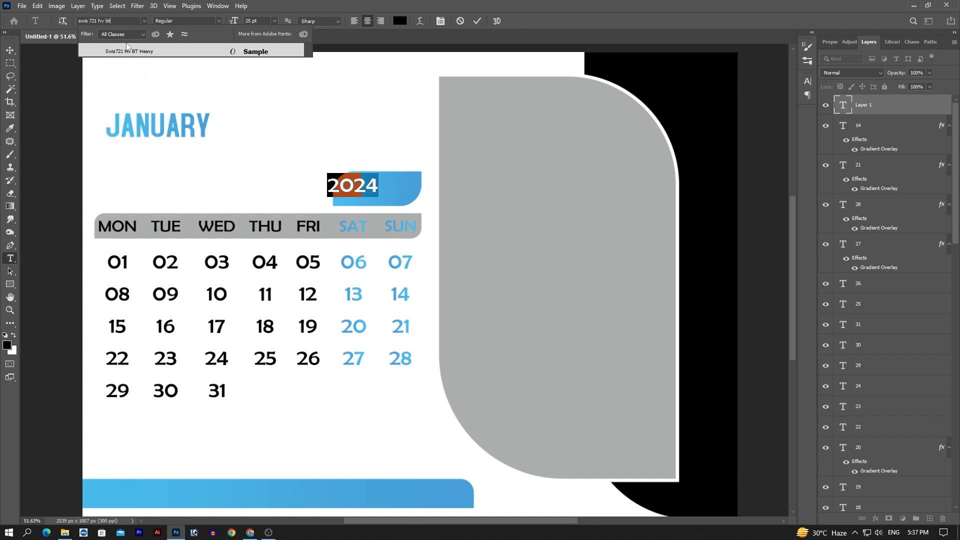
text( bt)
click(127, 46)
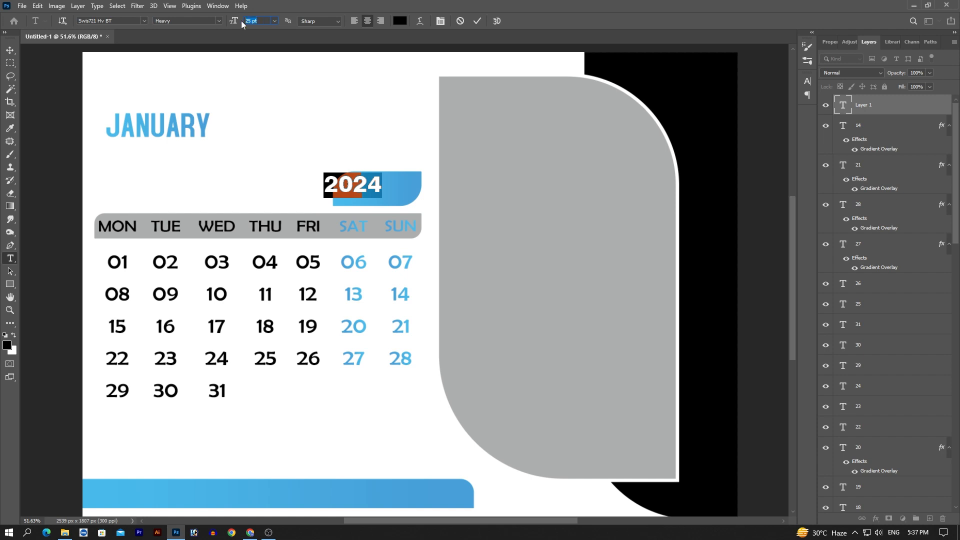
Set the "2024" text to 27 pt and colour it white (ffffff)
key(Up)
key(Up)
click(399, 21)
click(508, 177)
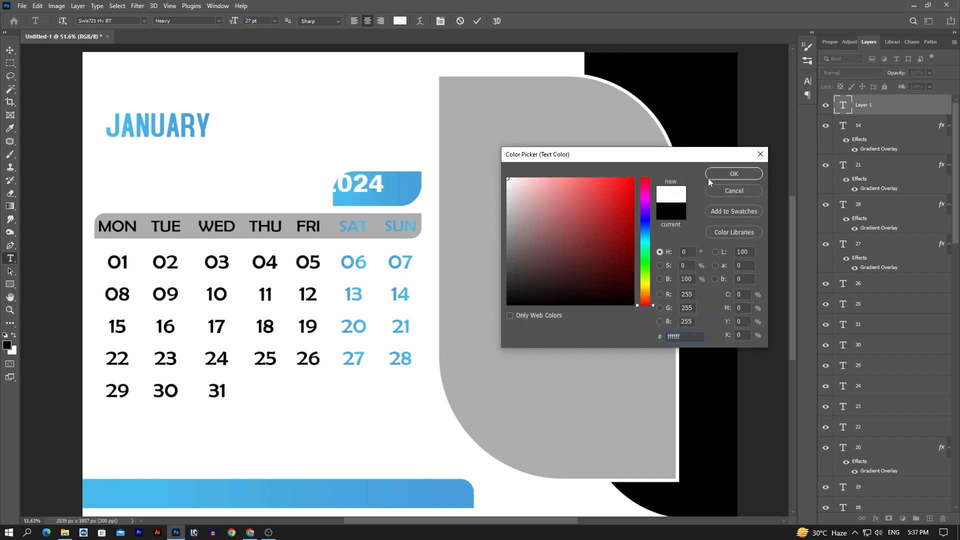
click(730, 174)
click(476, 21)
Enlarge the "2024" text to about 31 pt and position it inside the small blue shape
key(ctrl+t)
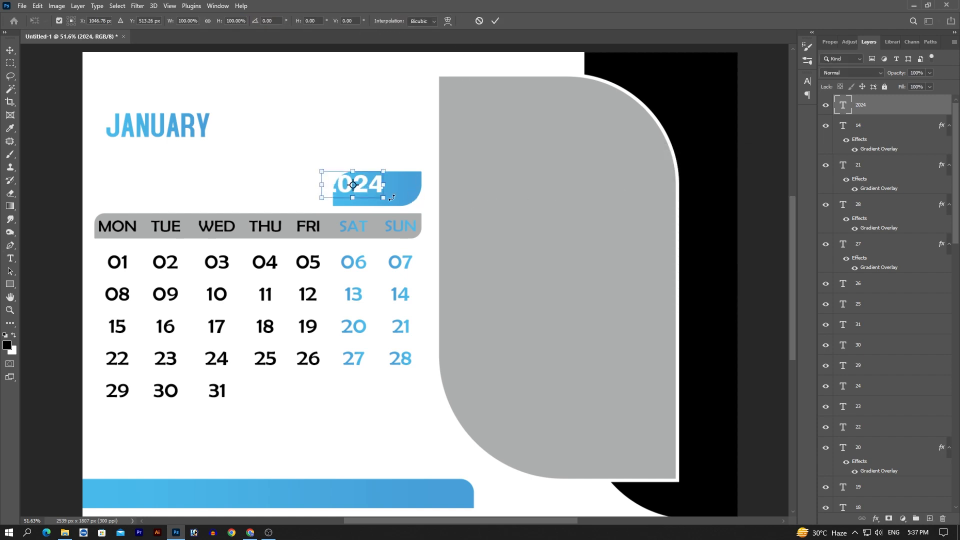
drag(375, 192, 411, 194)
click(494, 20)
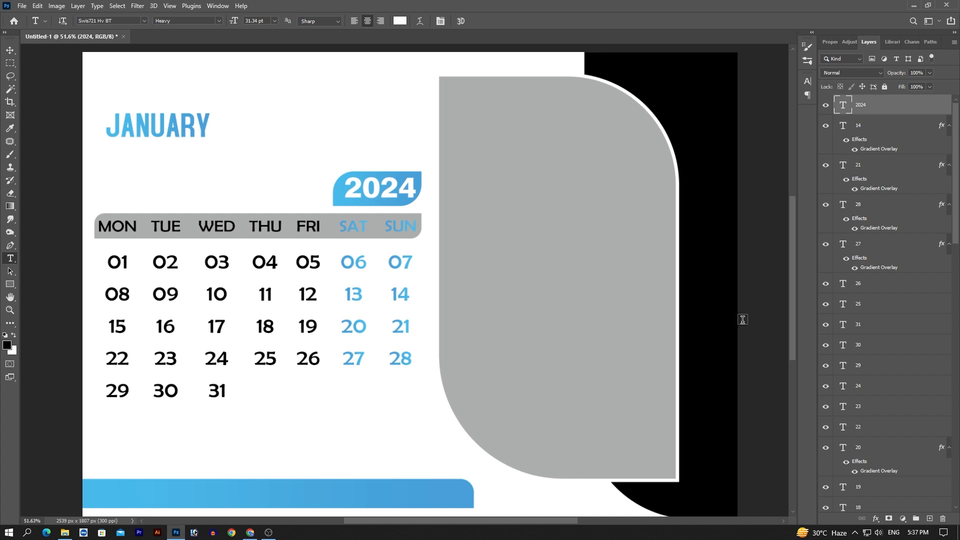
key(v)
Group the weekday heading layers "mon" to "sun" and rename the enclosing group "Weeks"
scroll(859, 363, down, 15)
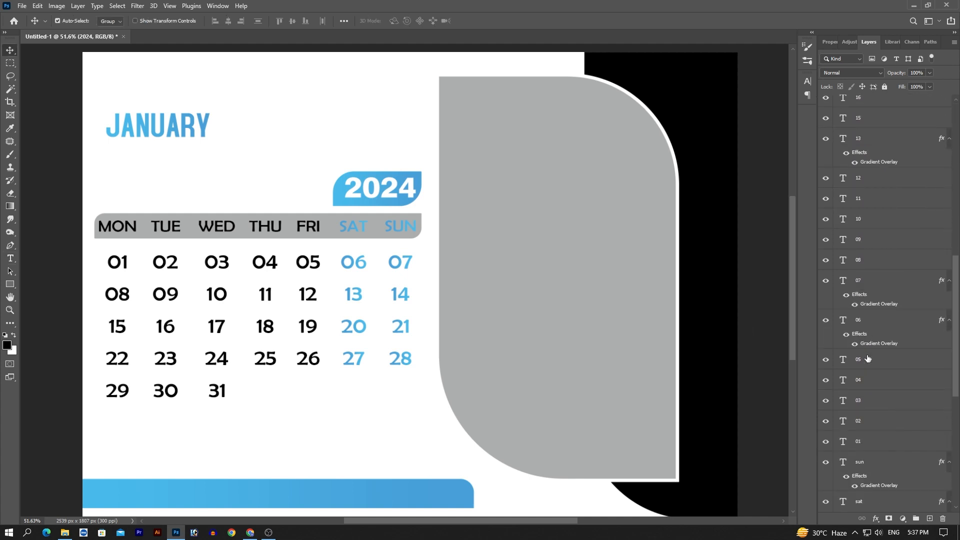
click(871, 299)
click(873, 258)
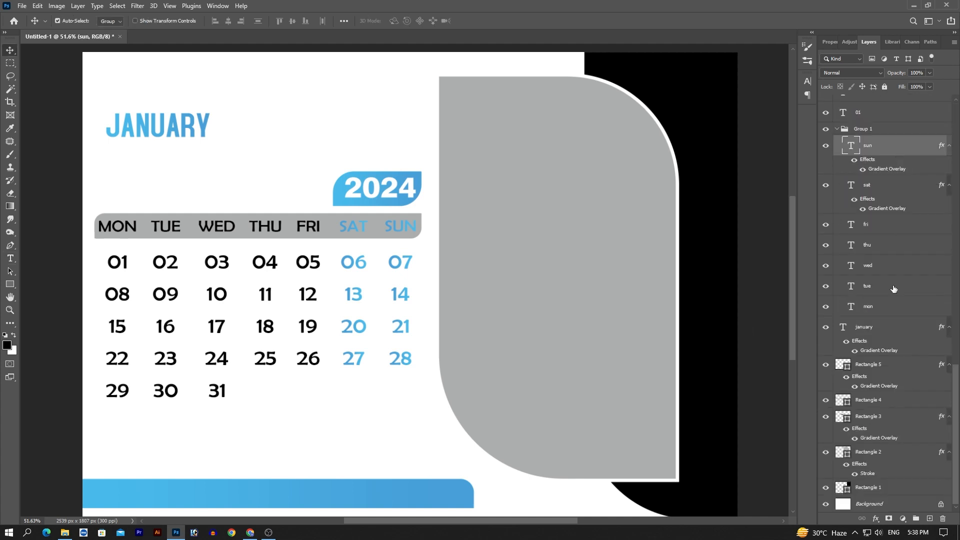
shift+click(891, 306)
click(916, 518)
drag(857, 311, 860, 346)
double_click(861, 297)
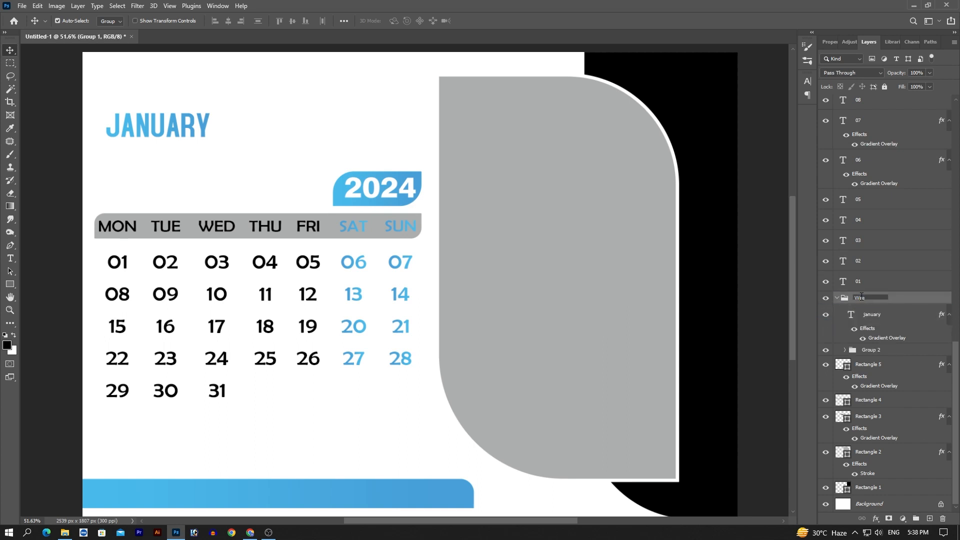
key(Return)
click(837, 300)
Group all the date number layers, 01 to 31, and rename the group "Numbers"
click(871, 331)
scroll(873, 336, up, 10)
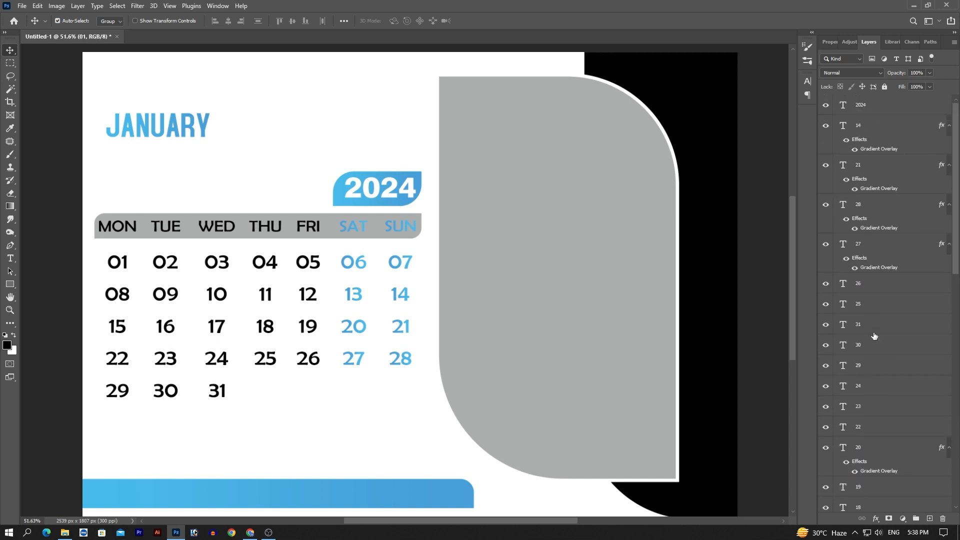
shift+click(876, 129)
click(916, 518)
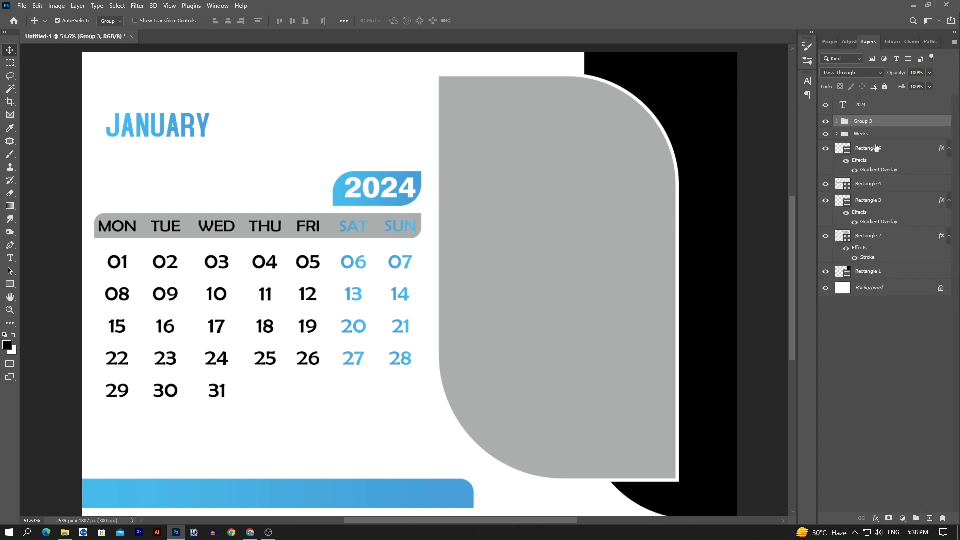
double_click(874, 122)
key(Return)
drag(885, 121, 883, 137)
key(ctrl+z)
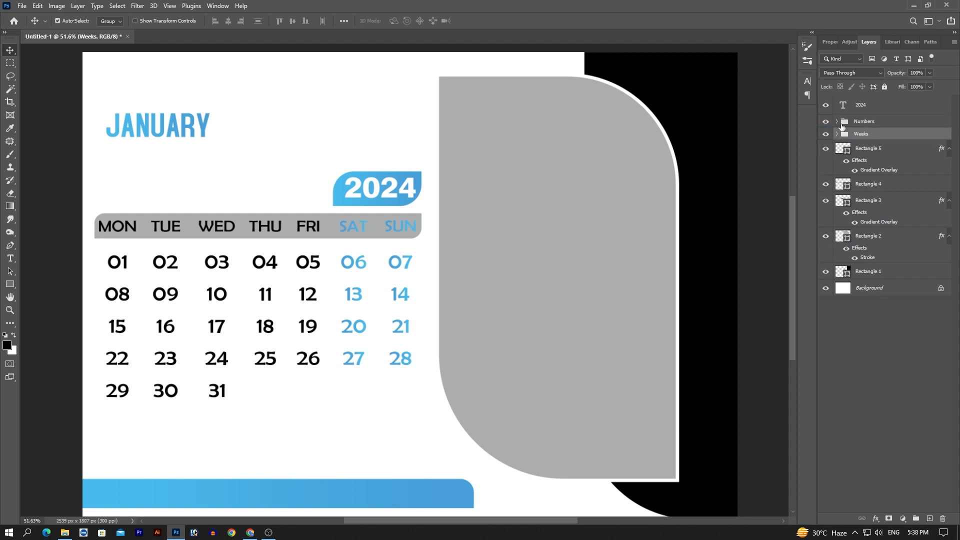
Group the layers Rectangle 1 to Rectangle 5 and rename the group "Shapes"
click(886, 239)
click(876, 148)
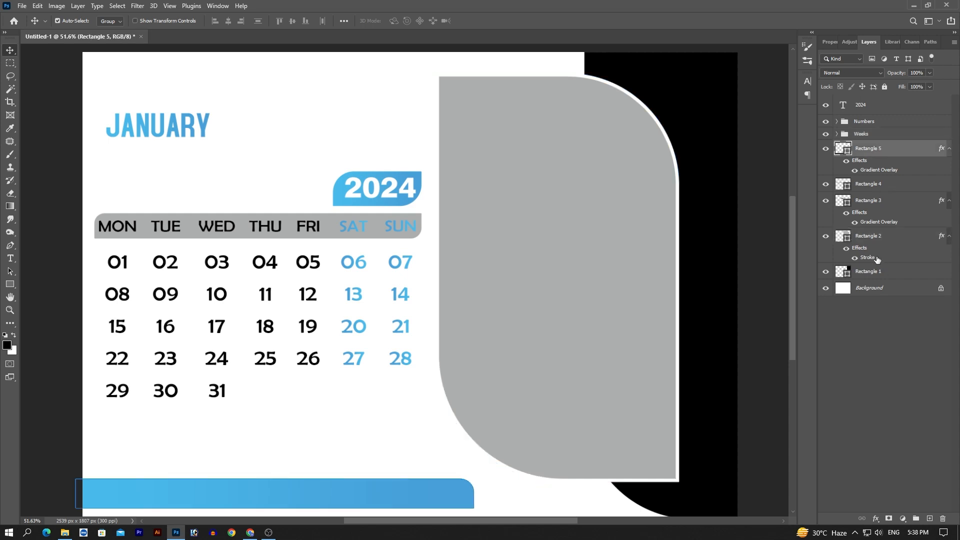
shift+click(874, 273)
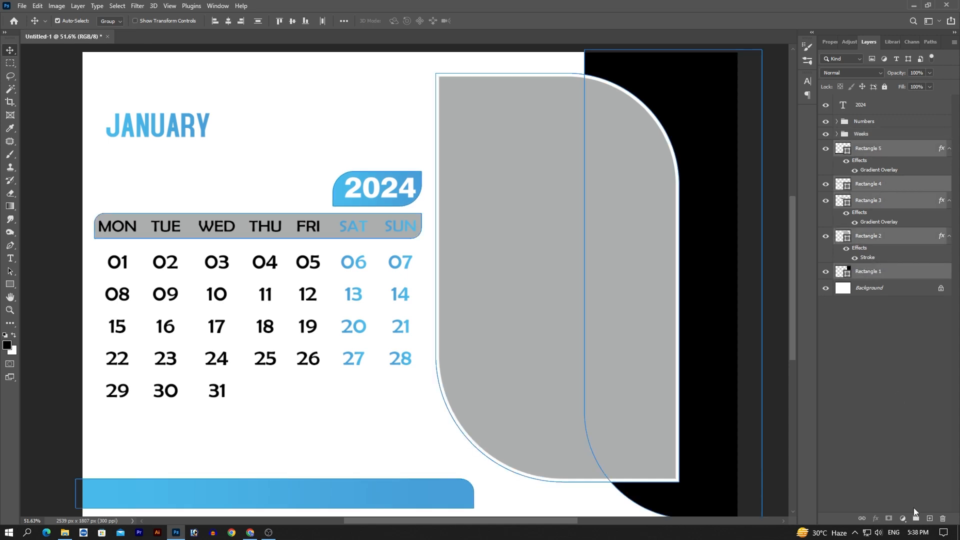
click(915, 517)
double_click(864, 146)
text(Shap)
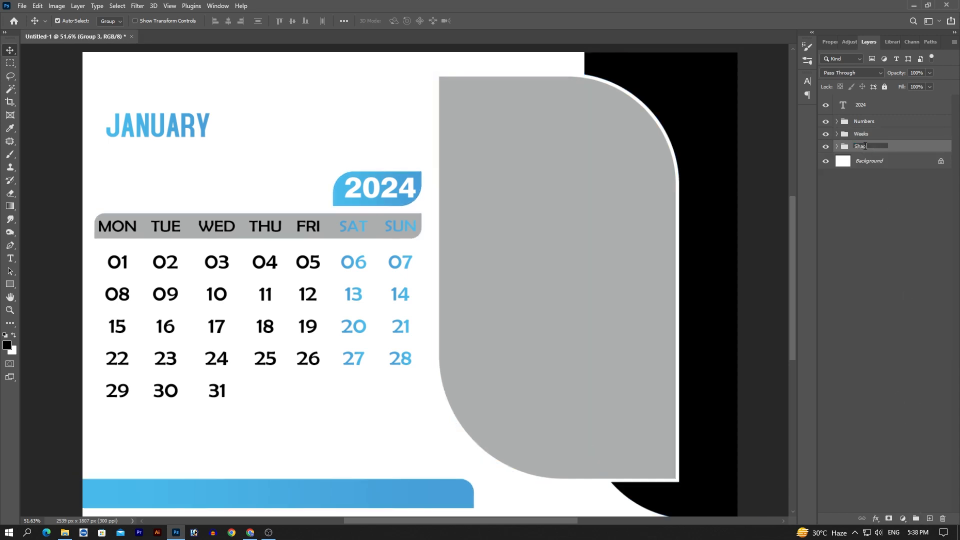
text(es)
key(Return)
Move the "january" title layer out of the Weeks group to above the Numbers group
click(837, 134)
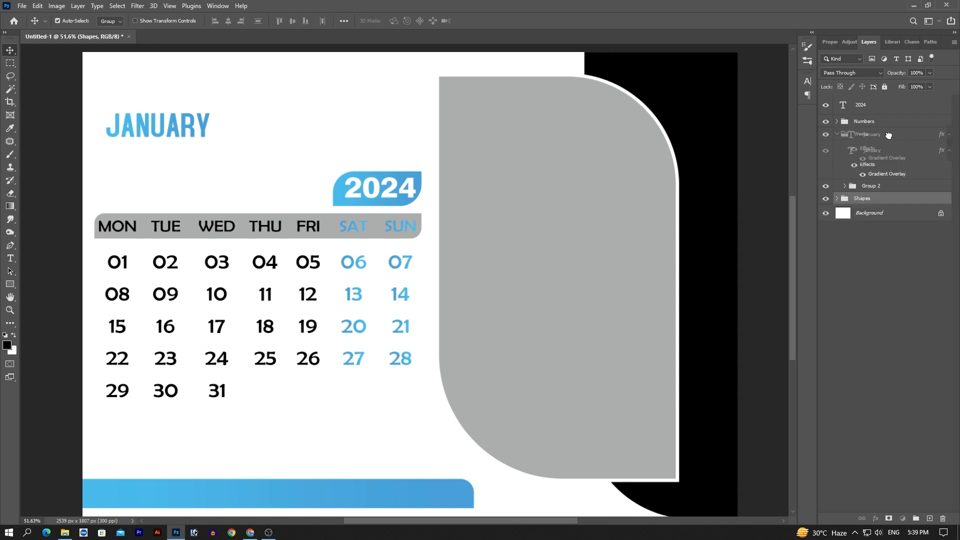
click(883, 152)
drag(891, 153, 889, 115)
click(835, 176)
click(836, 173)
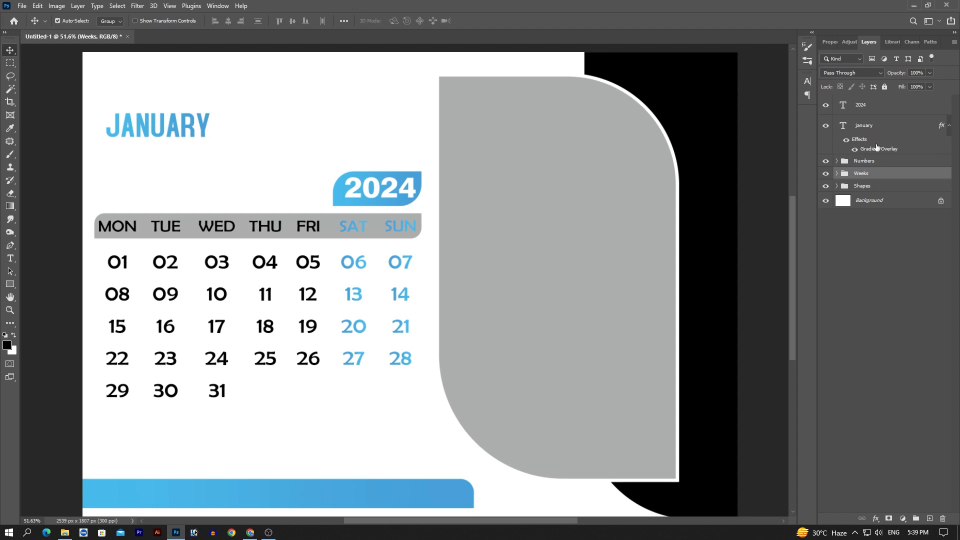
Group the "january" title layer with the Numbers group and rename the new group "January"
click(874, 161)
ctrl+click(876, 127)
click(915, 519)
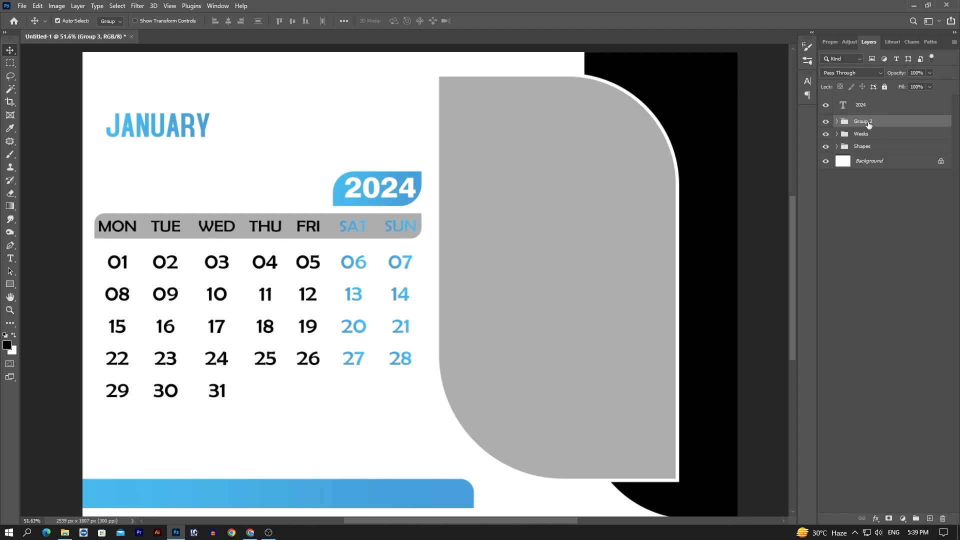
double_click(868, 121)
key(Return)
Move the "2024" text layer into the Shapes group and collapse the group
click(880, 110)
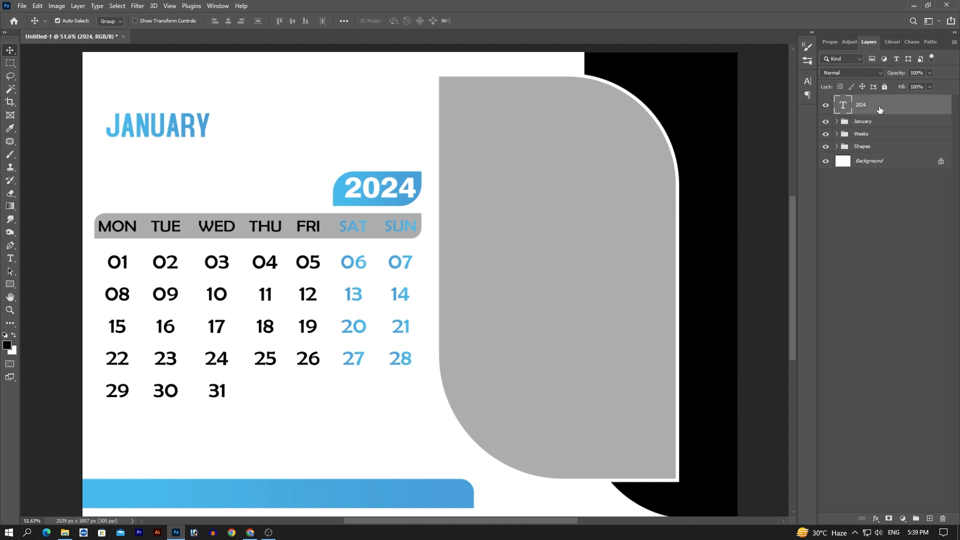
drag(873, 108, 880, 146)
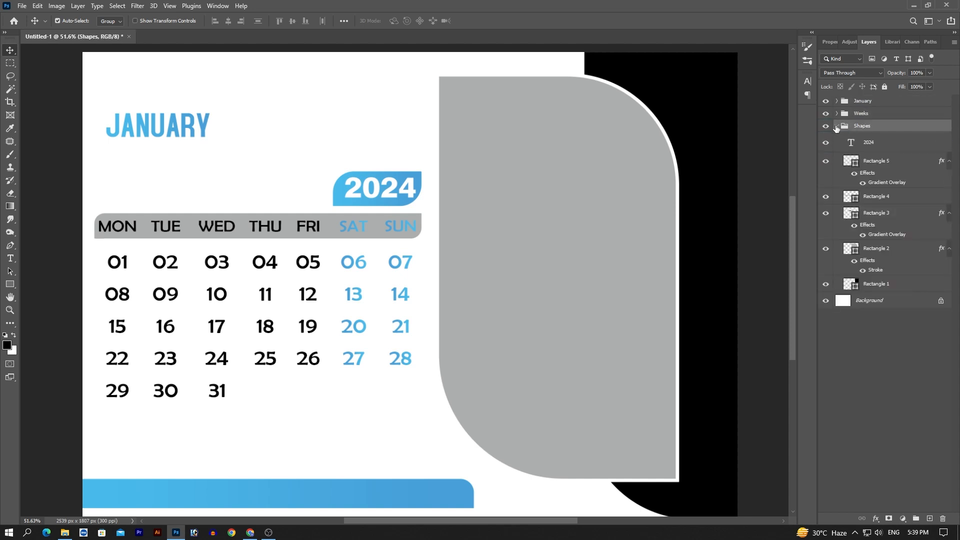
click(837, 125)
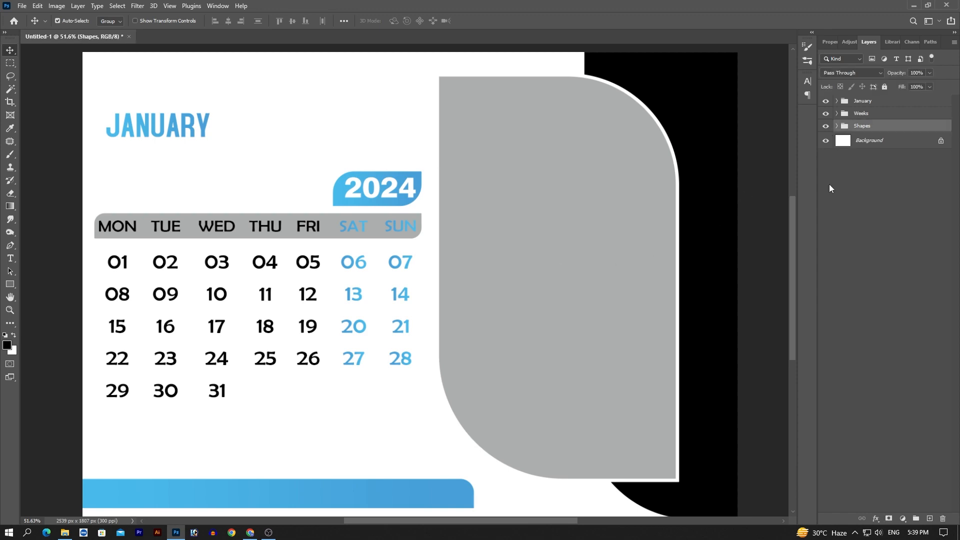
Select Rectangle 2 inside the Shapes group and open the river photo pexels-michael-block-3225517
click(836, 126)
click(880, 250)
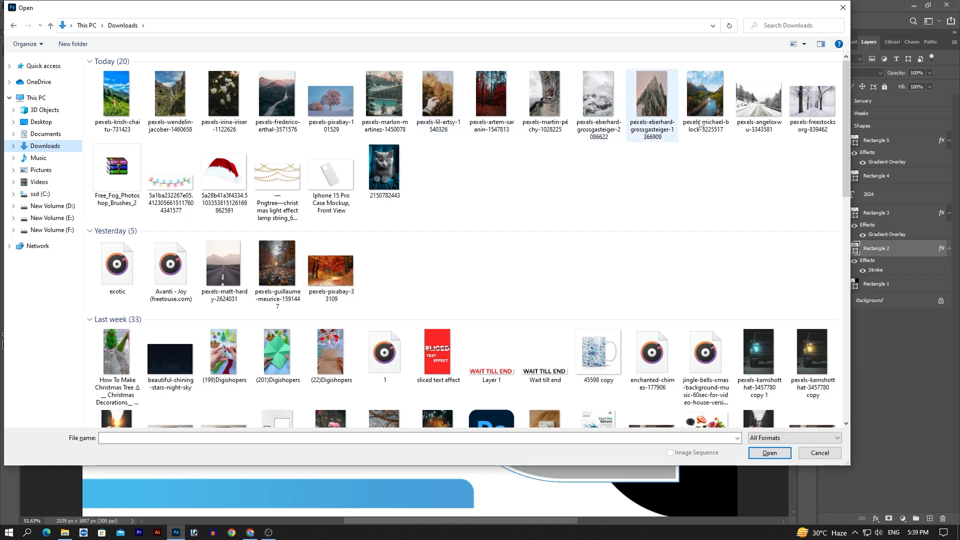
double_click(706, 94)
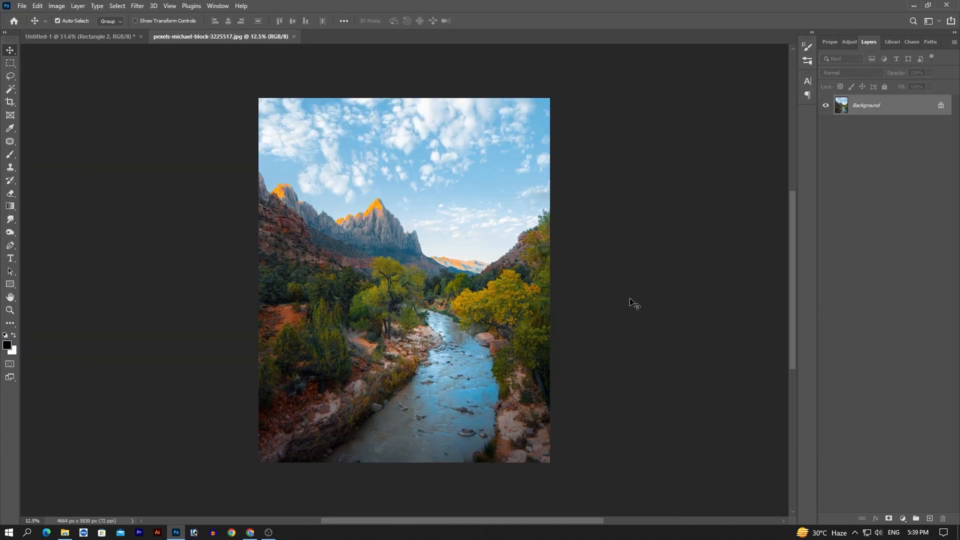
Convert the photo's layer to a smart object and bring it into the calendar document as a clipping mask on Rectangle 2
right_click(914, 111)
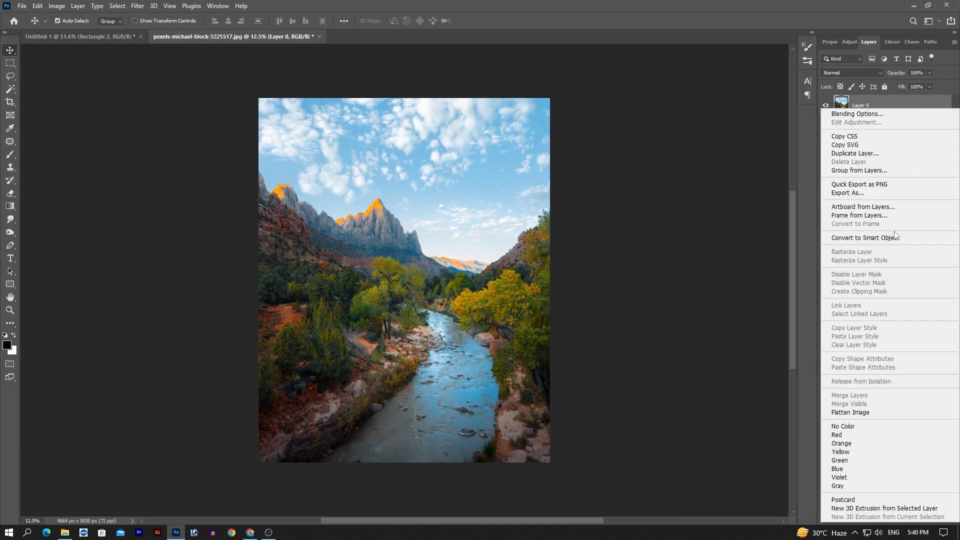
click(880, 239)
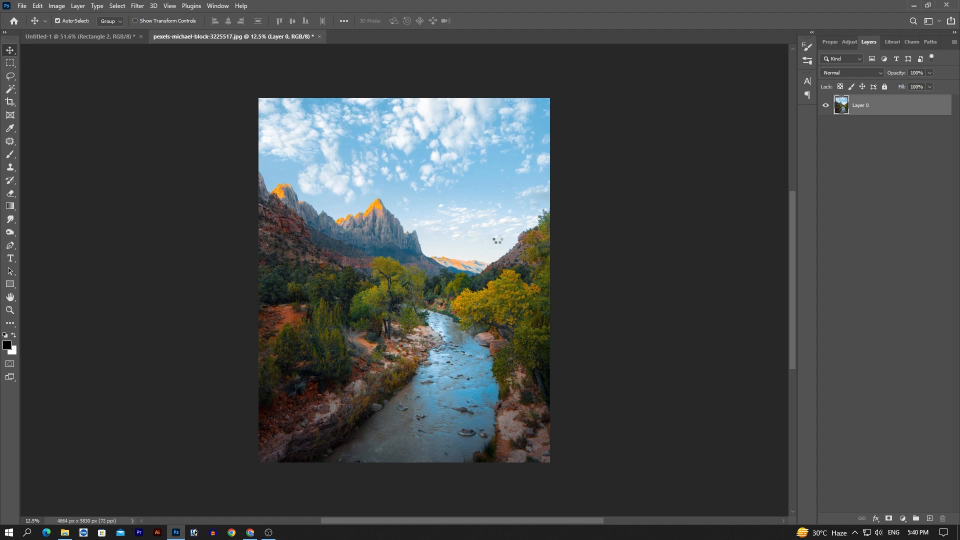
drag(495, 243, 550, 318)
alt+click(893, 254)
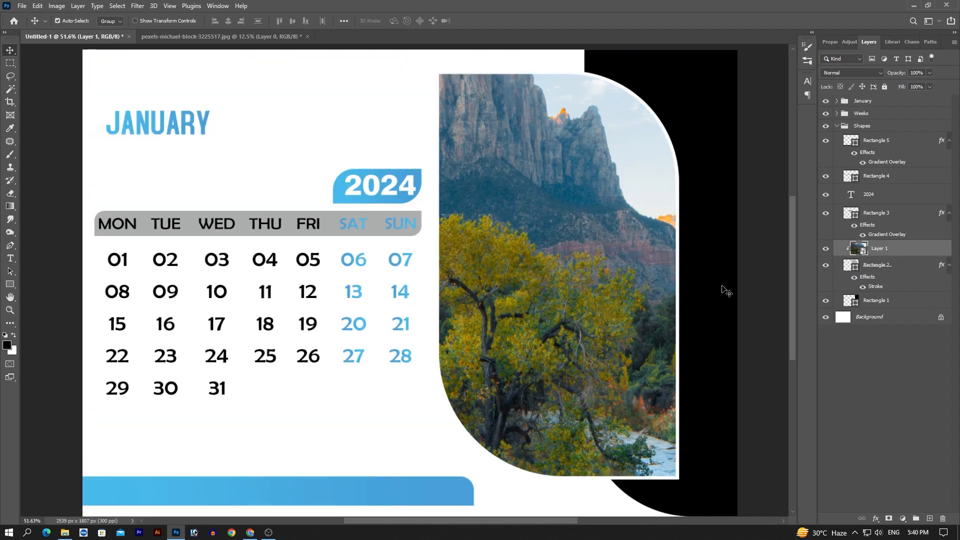
Scale the clipped photo to 6.77% and position it so the landscape fills the large rounded shape
key(ctrl+minus)
key(ctrl+minus)
key(ctrl+minus)
key(ctrl+minus)
key(ctrl+t)
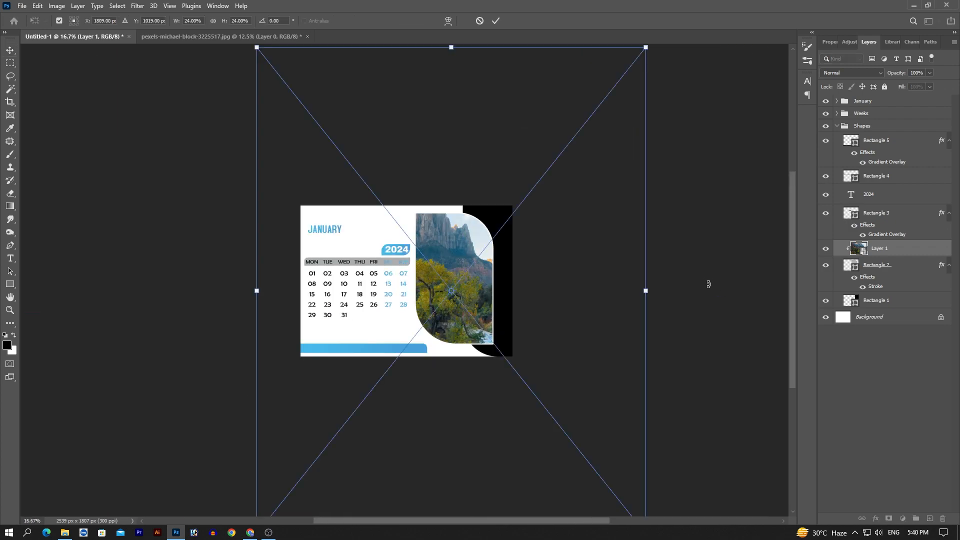
drag(643, 48, 494, 221)
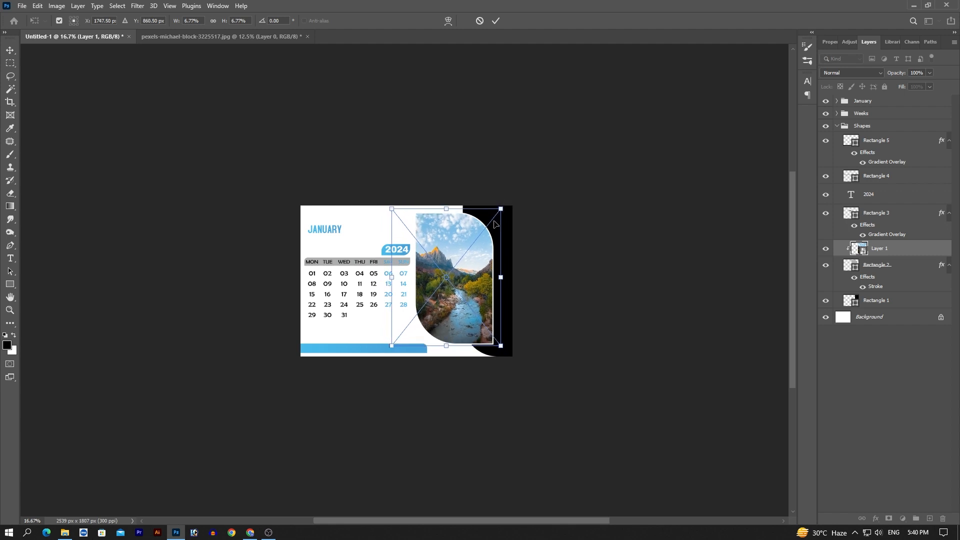
key(Return)
key(ctrl+0)
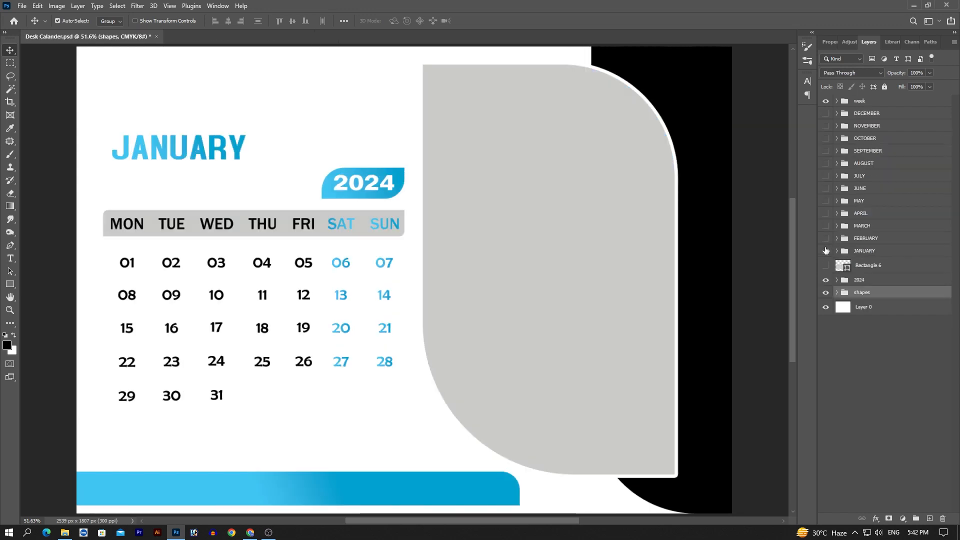
Show the month groups of Desk Calander.psd one at a time from January through December to review each page
click(825, 251)
click(825, 238)
click(826, 238)
click(826, 226)
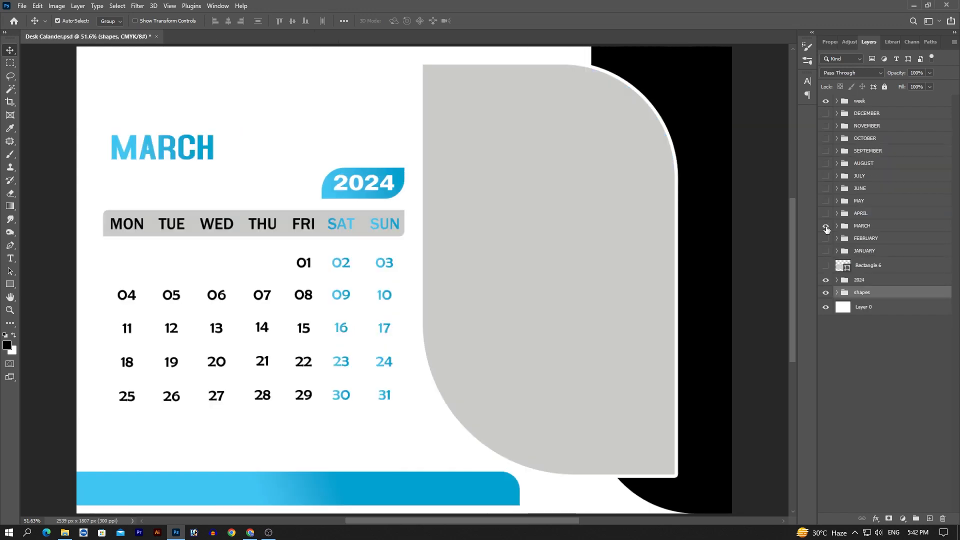
click(825, 225)
click(826, 213)
click(826, 213)
click(825, 200)
click(825, 200)
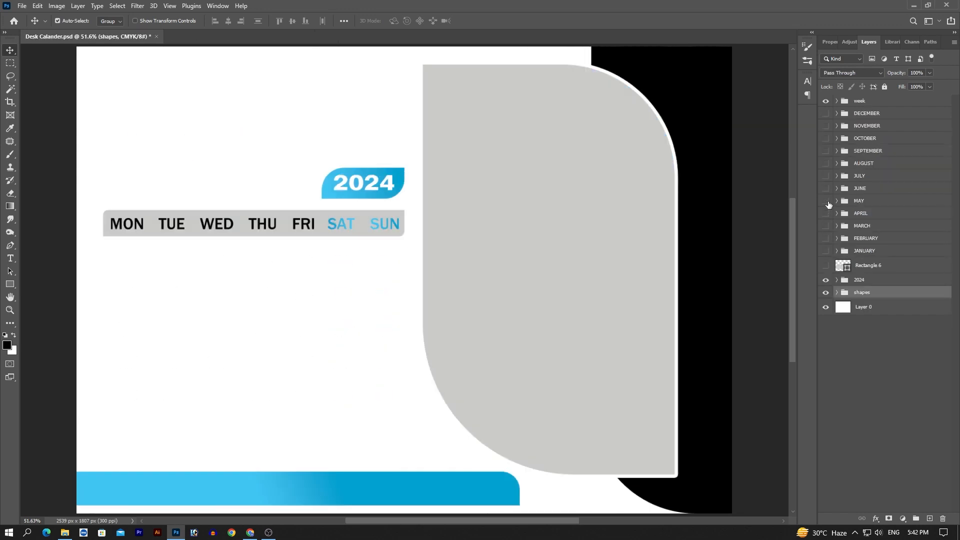
click(826, 188)
click(826, 188)
click(826, 175)
click(825, 176)
click(826, 163)
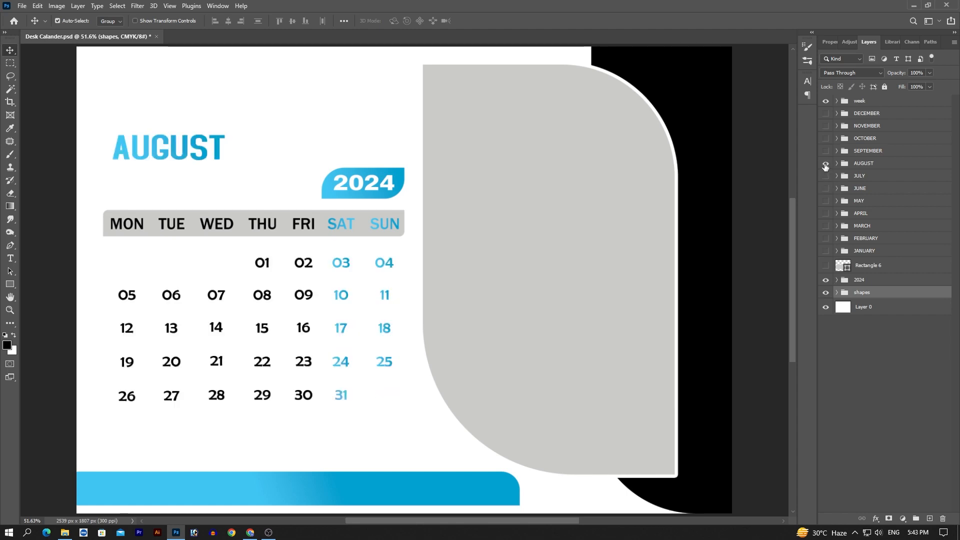
click(825, 163)
click(825, 150)
click(825, 151)
click(826, 138)
click(826, 138)
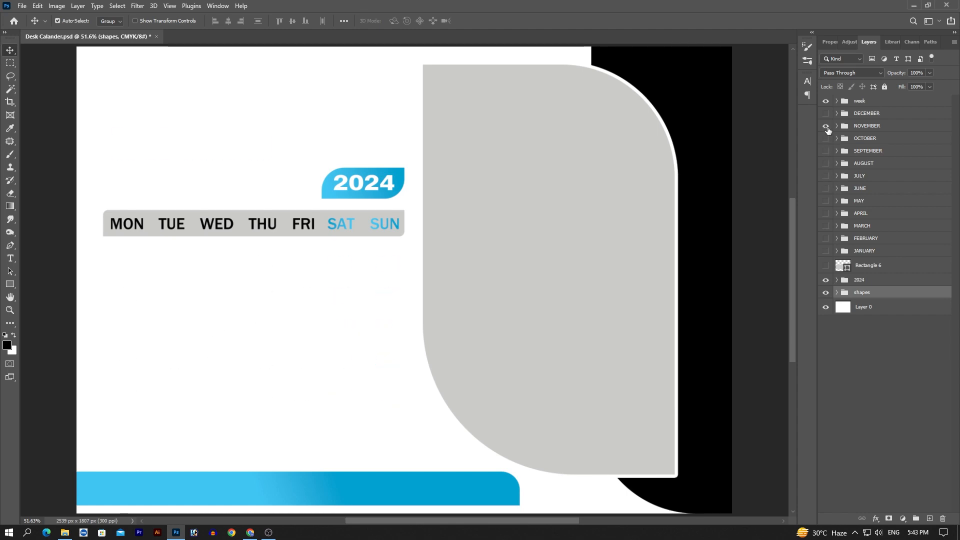
click(826, 125)
click(826, 113)
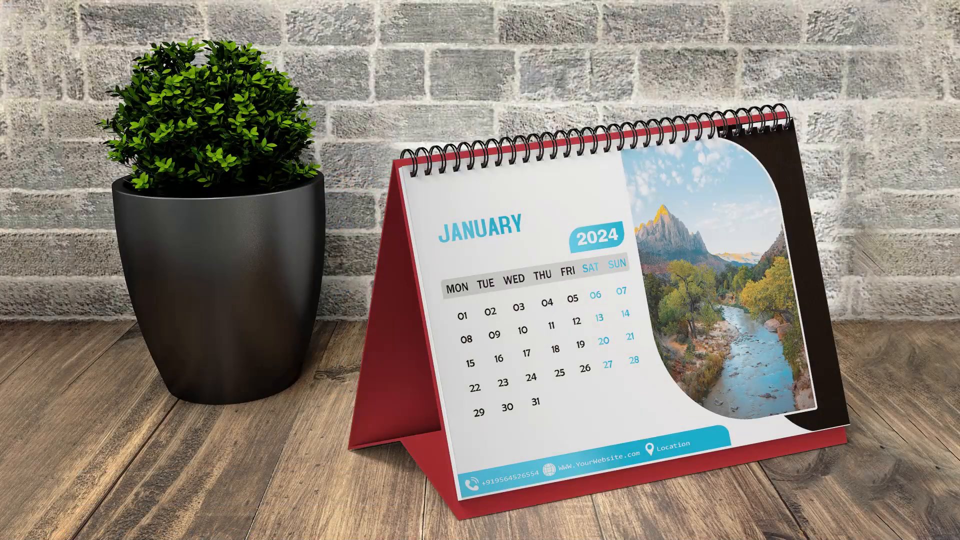